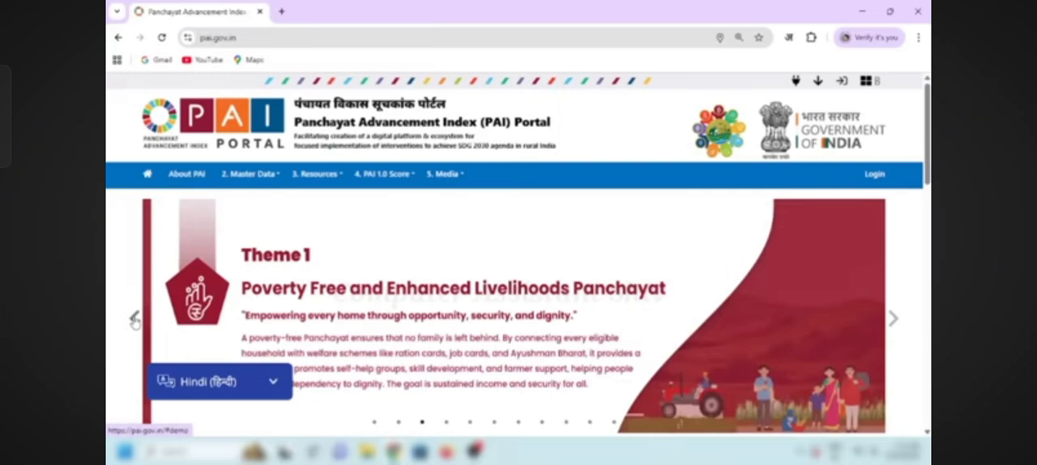
# Step: Load pai.gov.in in a new browser tab and open the portal's login page
pyautogui.click(135, 320)
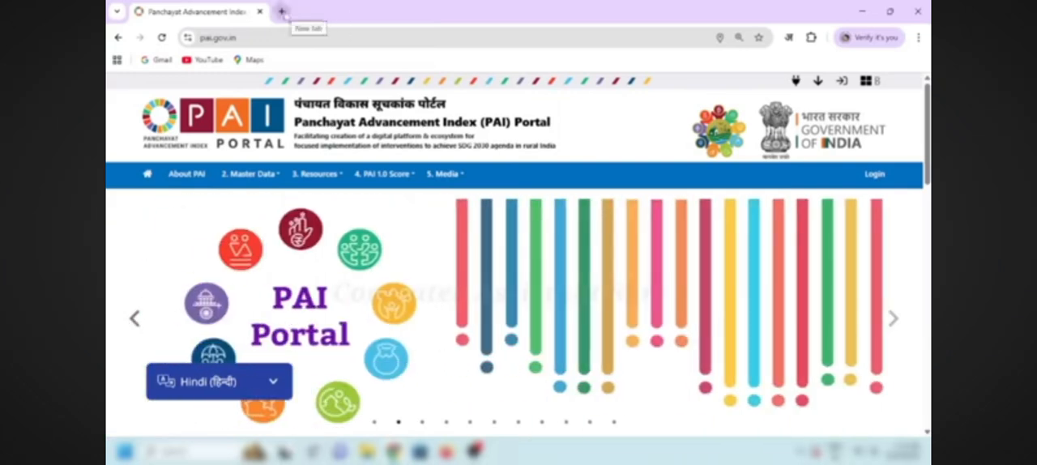
pyautogui.click(281, 12)
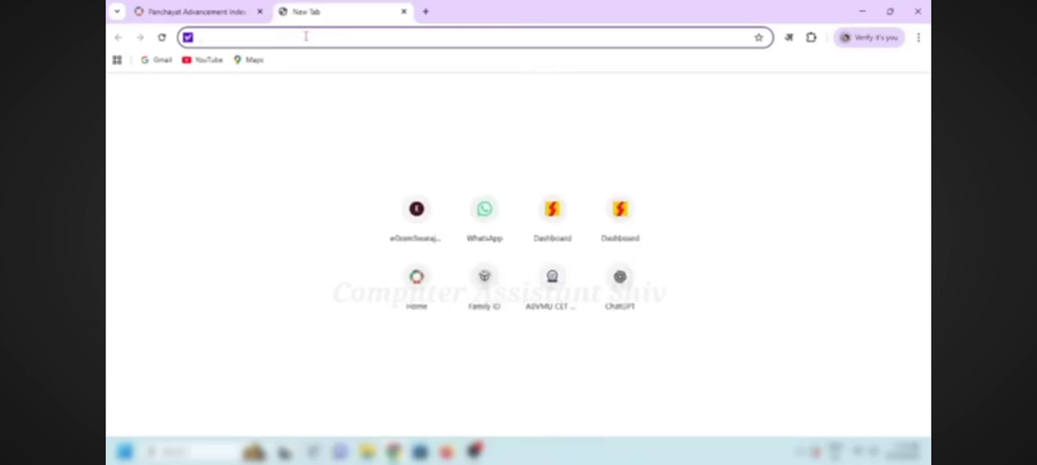
pyautogui.write('Pa')
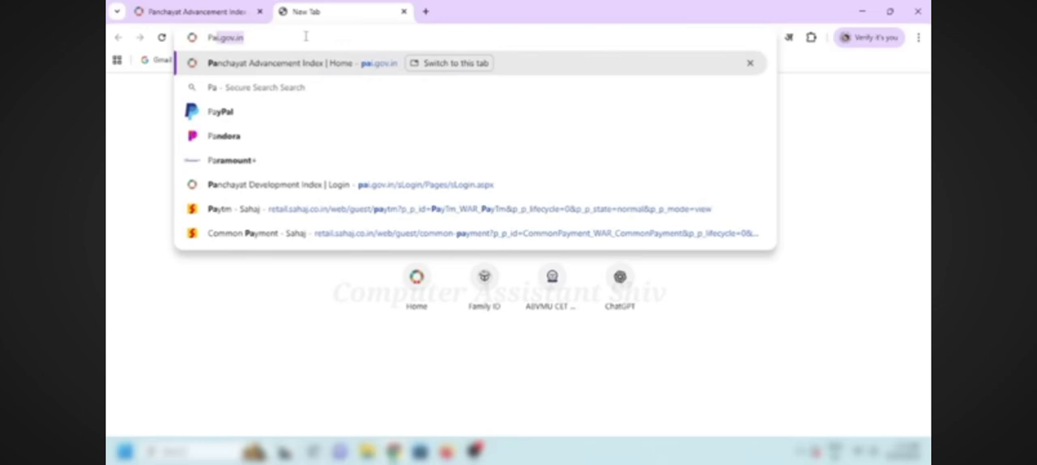
pyautogui.write('i')
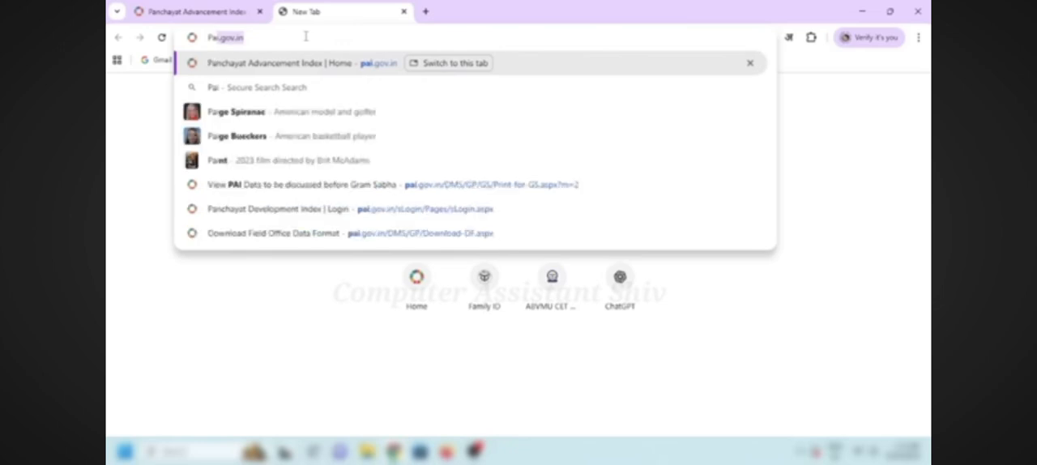
pyautogui.press('Return')
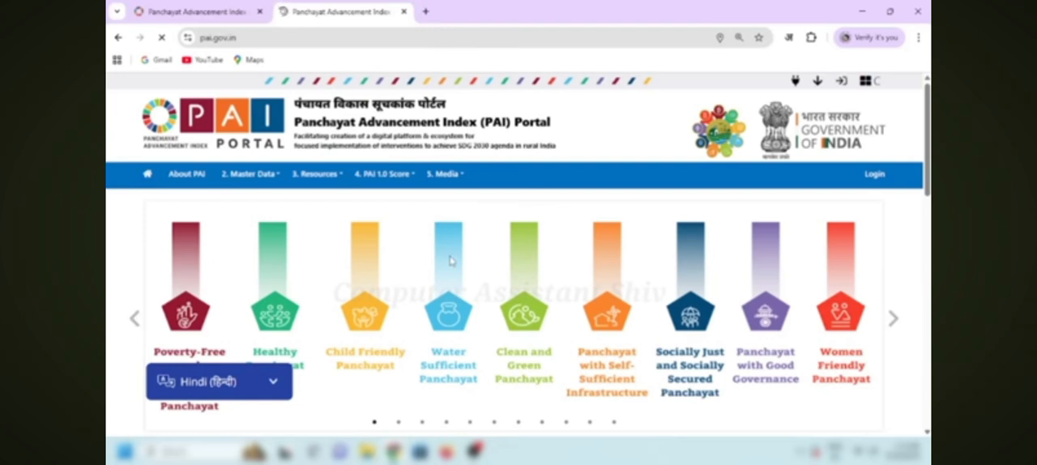
pyautogui.click(875, 175)
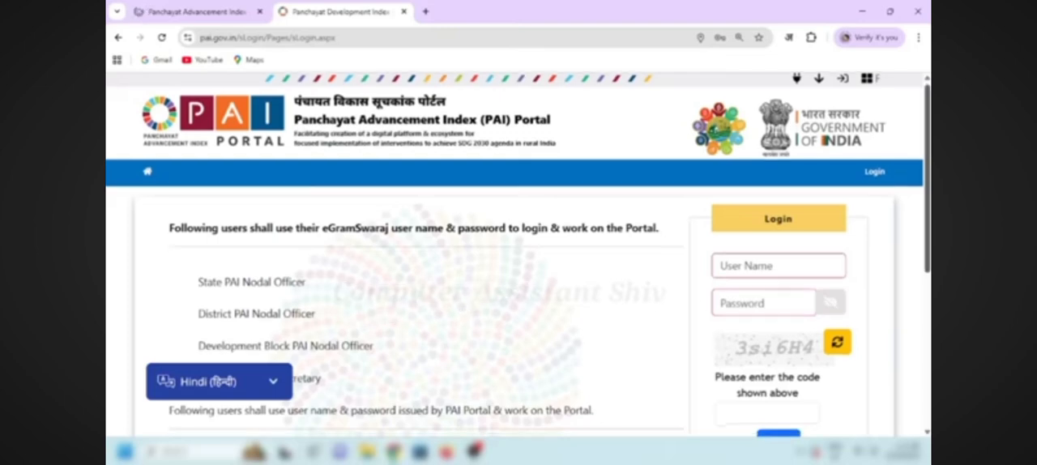
# Step: Read which officers log in with their eGramSwaraj credentials, including the Gram Panchayat Secretary and the District and State PAI Nodal Officers
pyautogui.moveTo(928, 179); pyautogui.dragTo(928, 224)
pyautogui.doubleClick(299, 292)
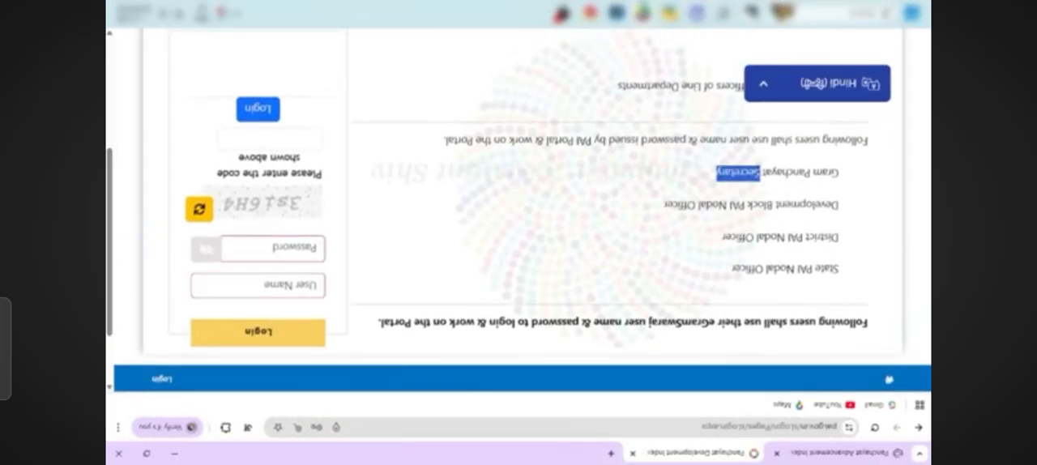
pyautogui.moveTo(761, 167); pyautogui.dragTo(838, 168)
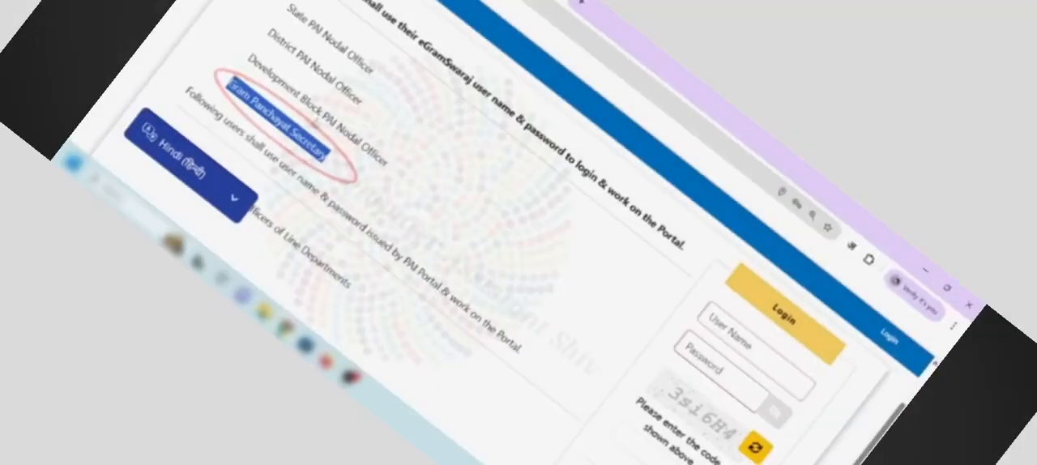
pyautogui.moveTo(375, 260); pyautogui.dragTo(201, 260)
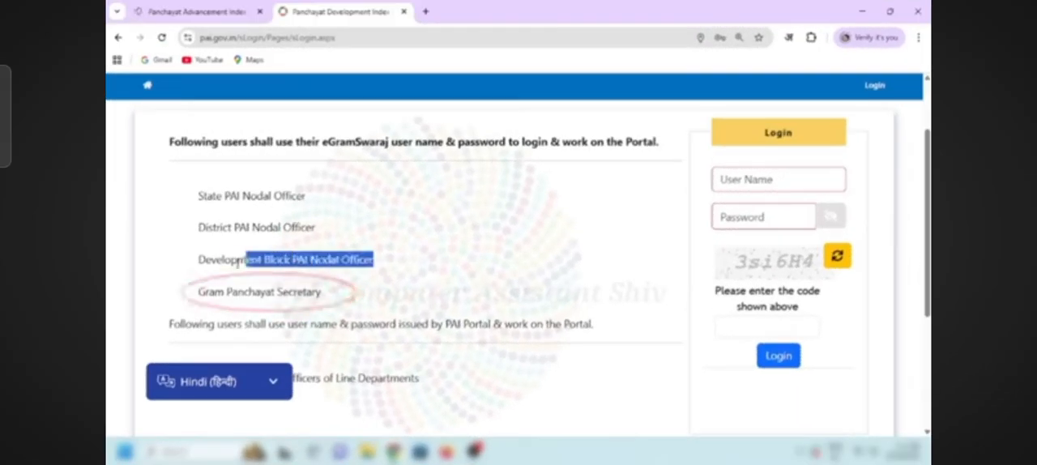
pyautogui.click(322, 232)
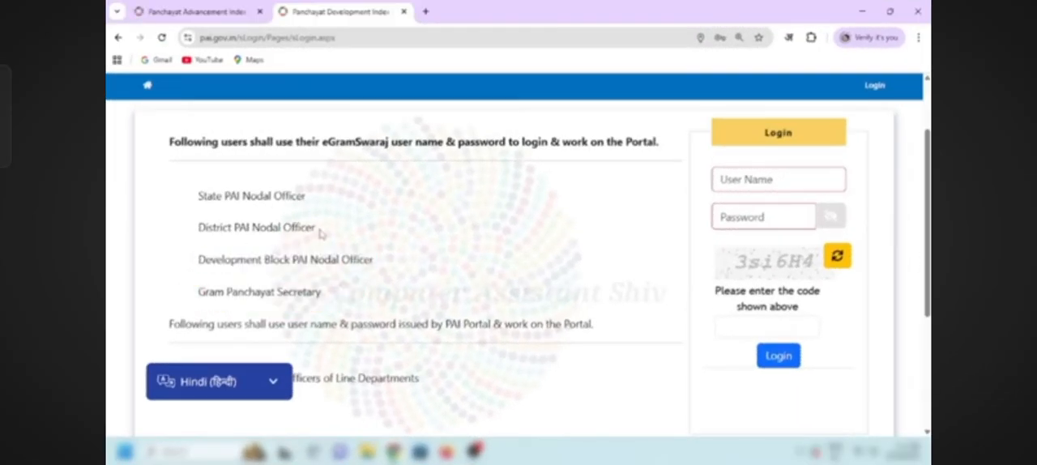
pyautogui.moveTo(320, 232); pyautogui.dragTo(198, 229)
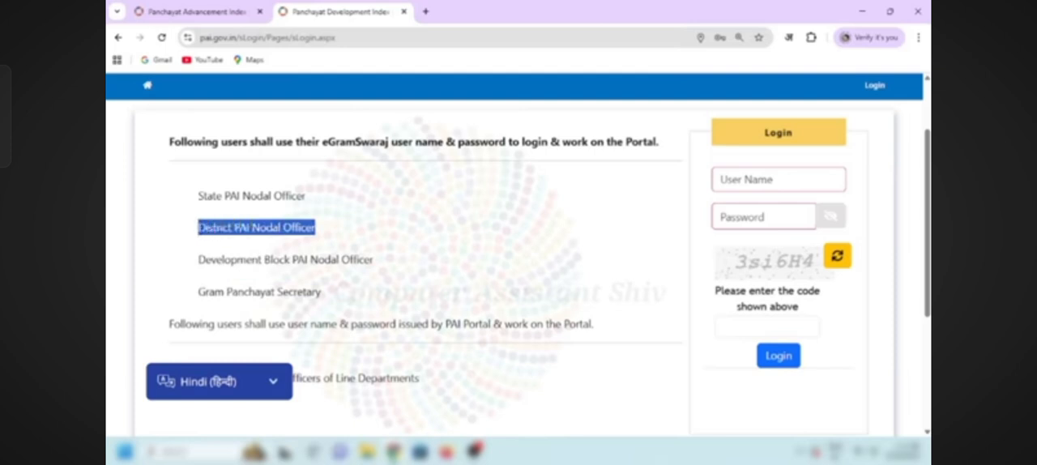
pyautogui.moveTo(306, 201); pyautogui.dragTo(199, 199)
pyautogui.click(346, 218)
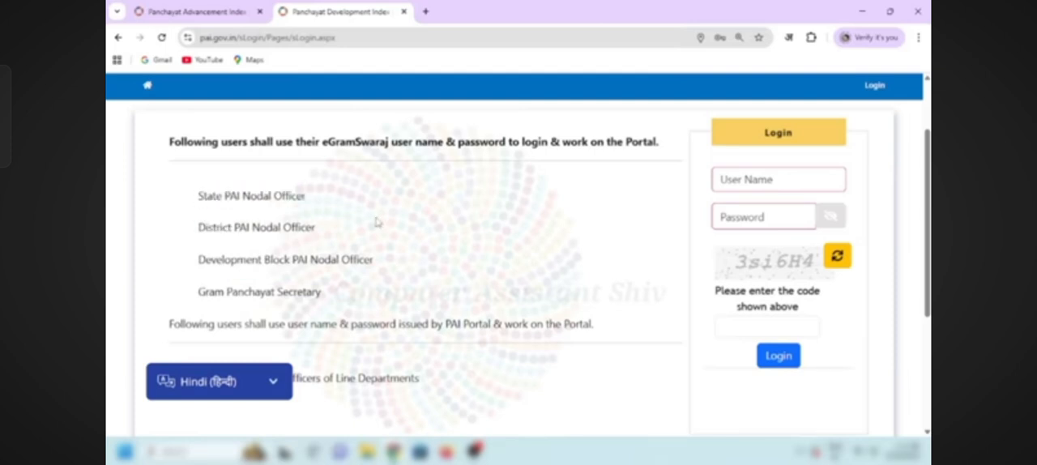
pyautogui.scroll(2, 487, 247)
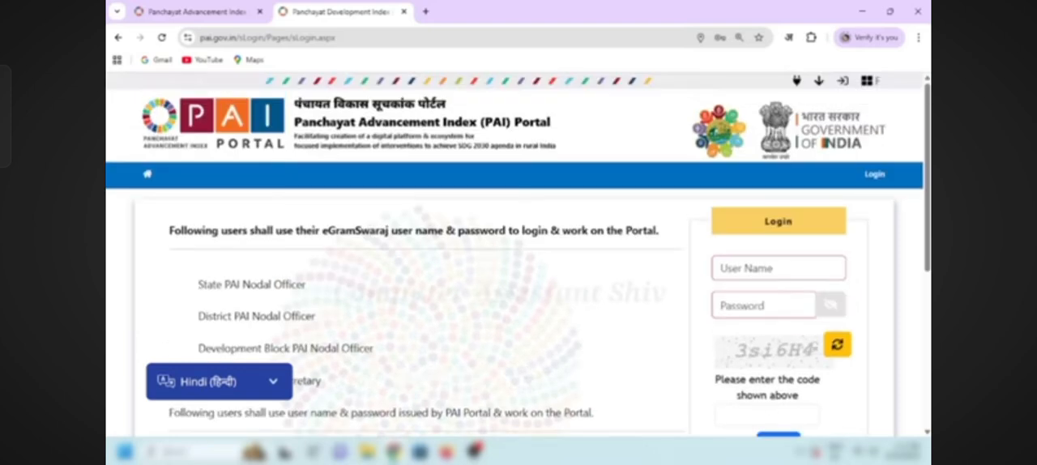
# Step: Log in with the user name, account password and captcha code, and confirm that the registered mobile number is correct
pyautogui.click(776, 270)
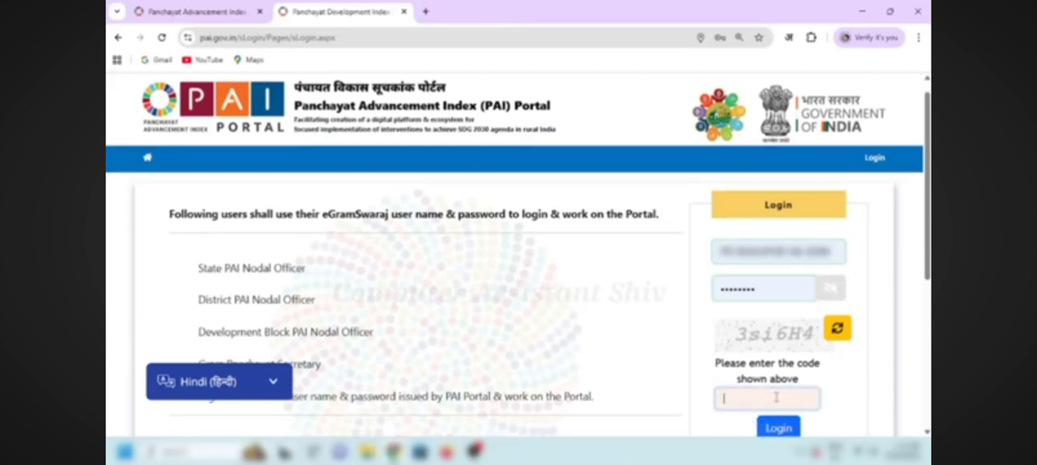
pyautogui.click(770, 397)
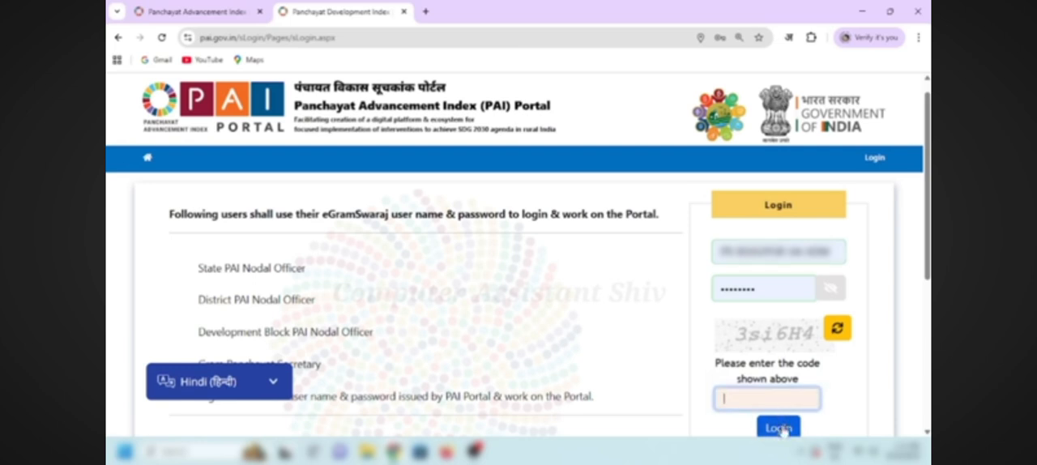
pyautogui.click(780, 428)
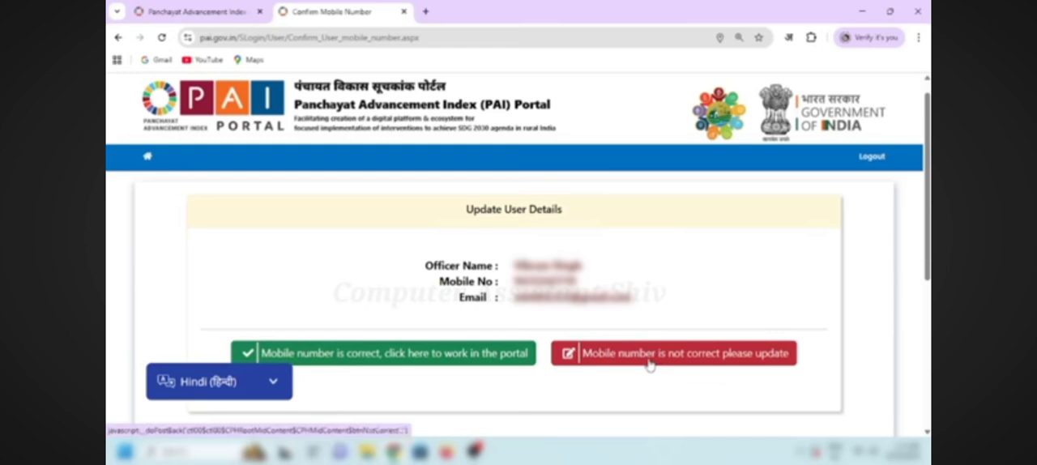
pyautogui.click(437, 363)
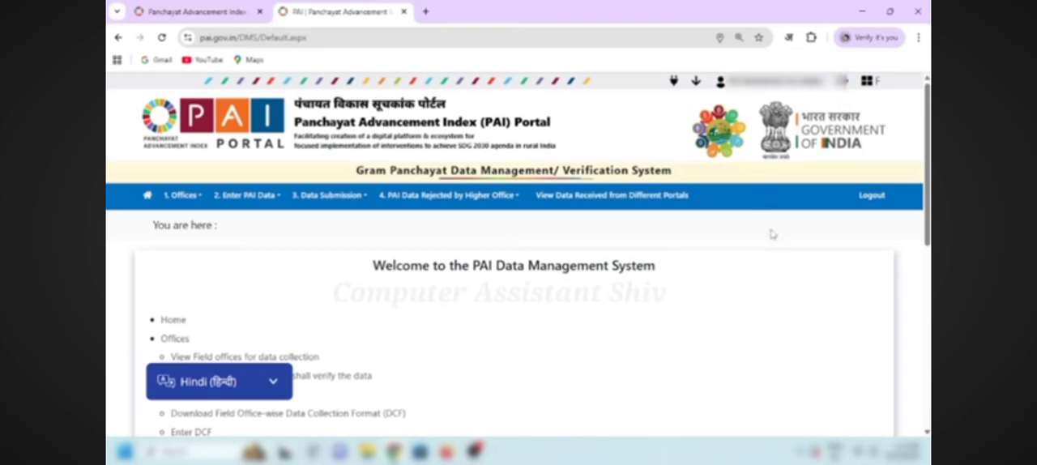
# Step: Review the registered field offices for data collection and open the list of line department offices that verify the data
pyautogui.moveTo(178, 195)
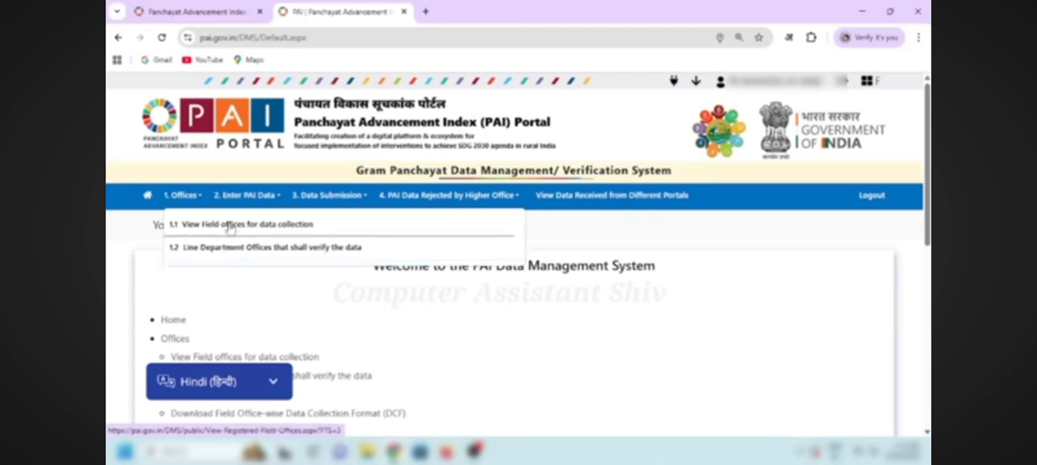
pyautogui.click(230, 227)
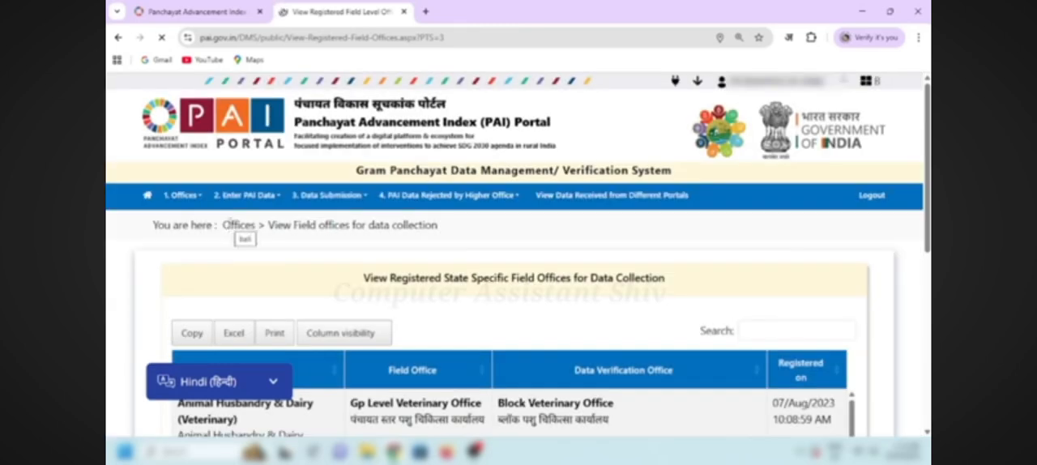
pyautogui.scroll(-3, 647, 284)
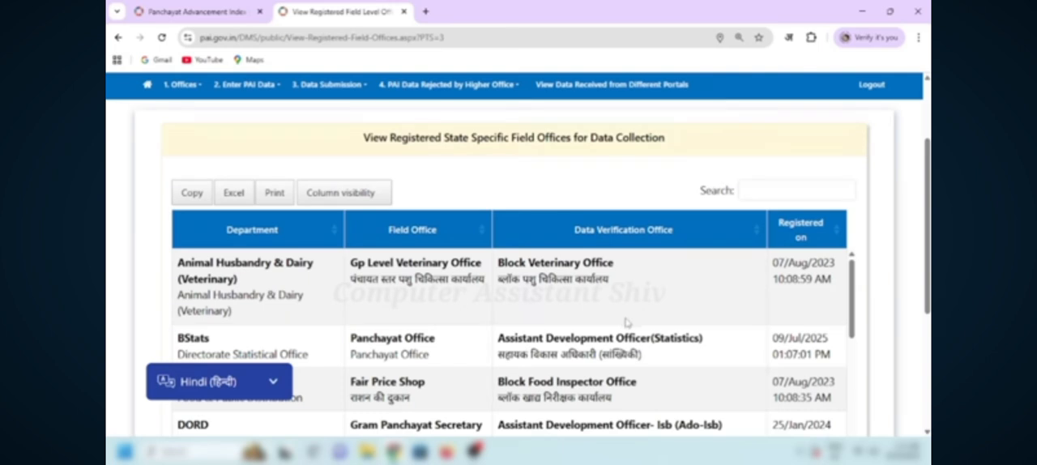
pyautogui.scroll(-4, 626, 323)
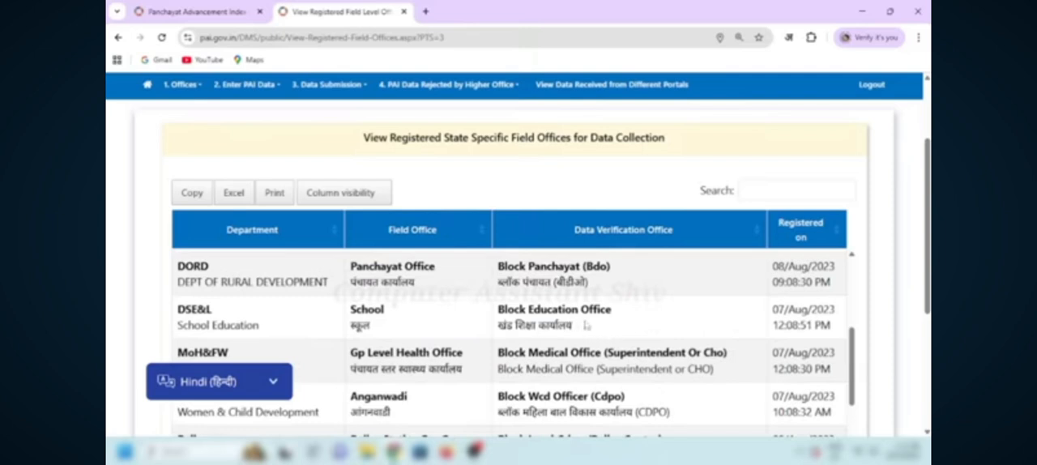
pyautogui.scroll(-2, 587, 329)
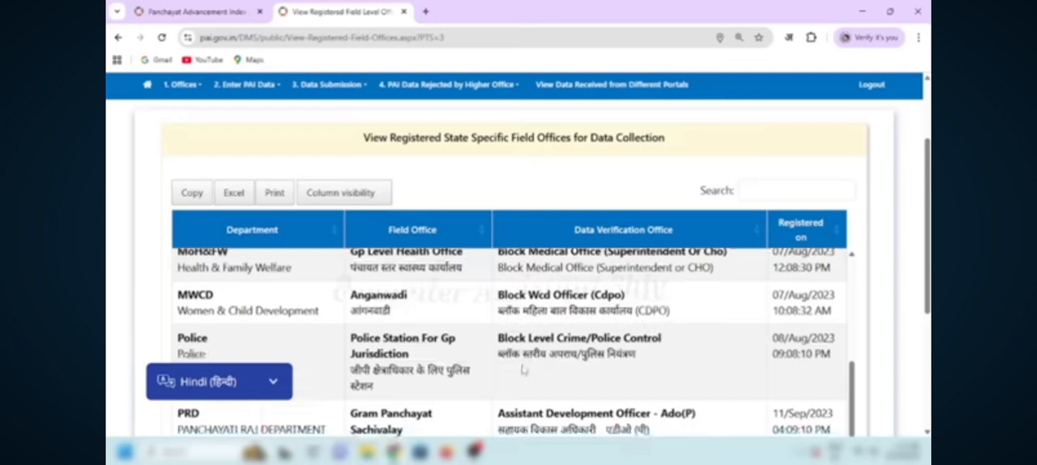
pyautogui.scroll(-2, 567, 365)
pyautogui.scroll(6, 437, 350)
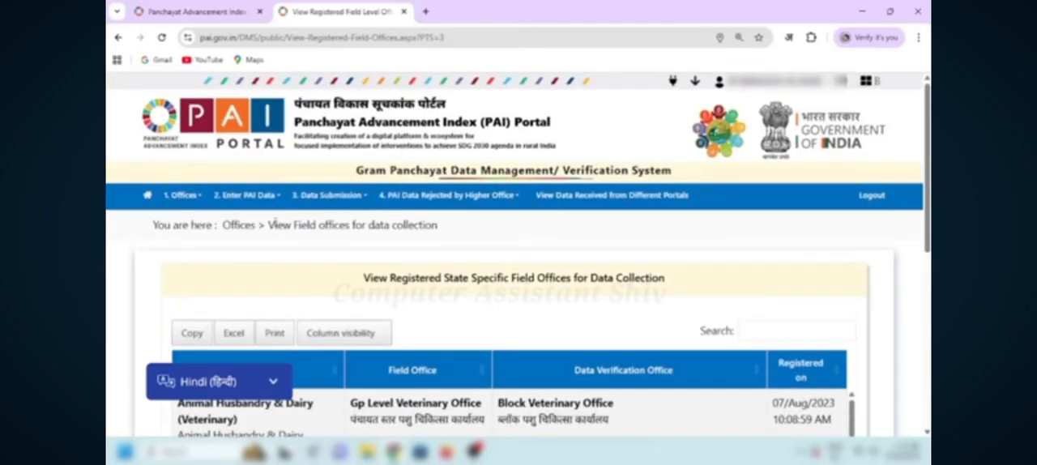
pyautogui.click(191, 202)
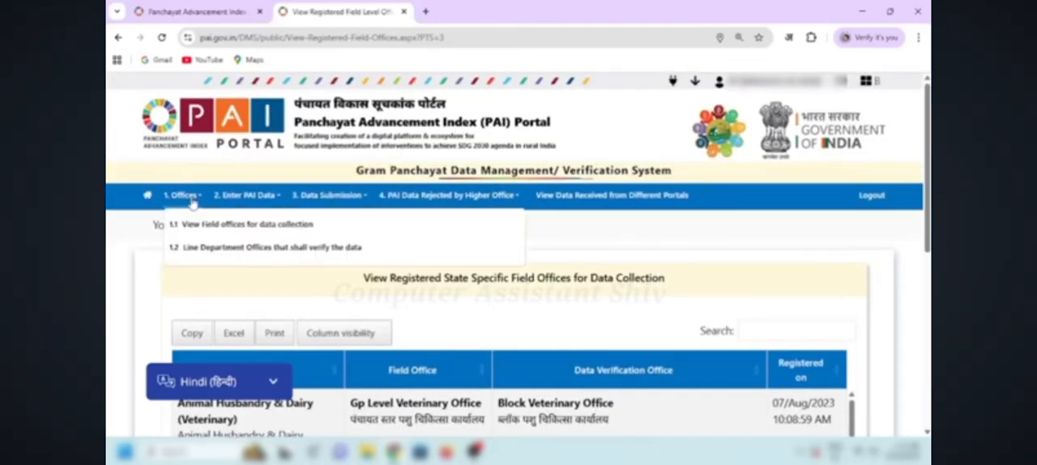
pyautogui.click(226, 250)
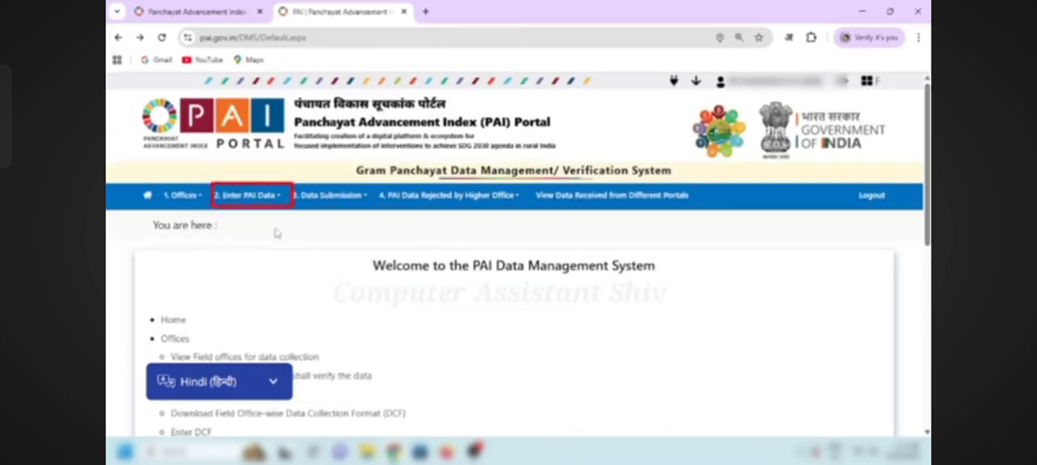
# Step: List the field office-wise Data Collection Formats (DCF) for financial year 2023-2024
pyautogui.click(248, 197)
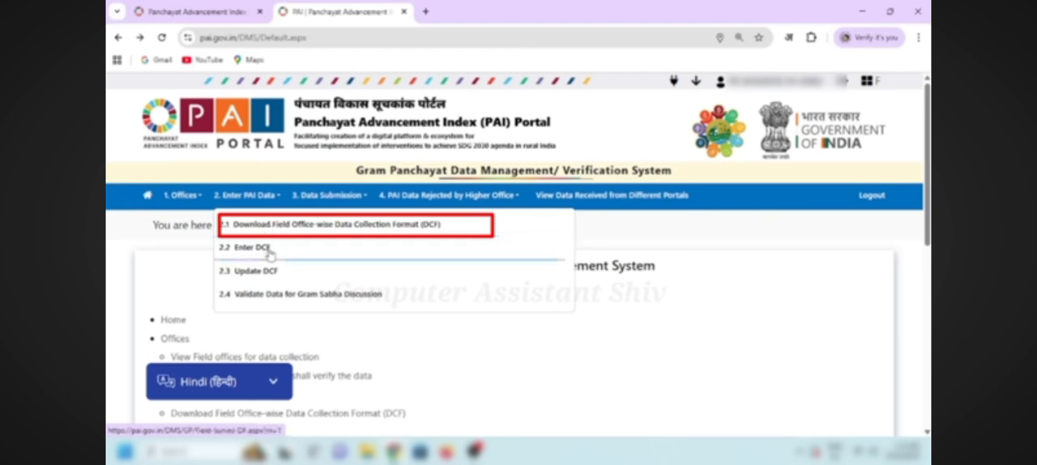
pyautogui.click(270, 224)
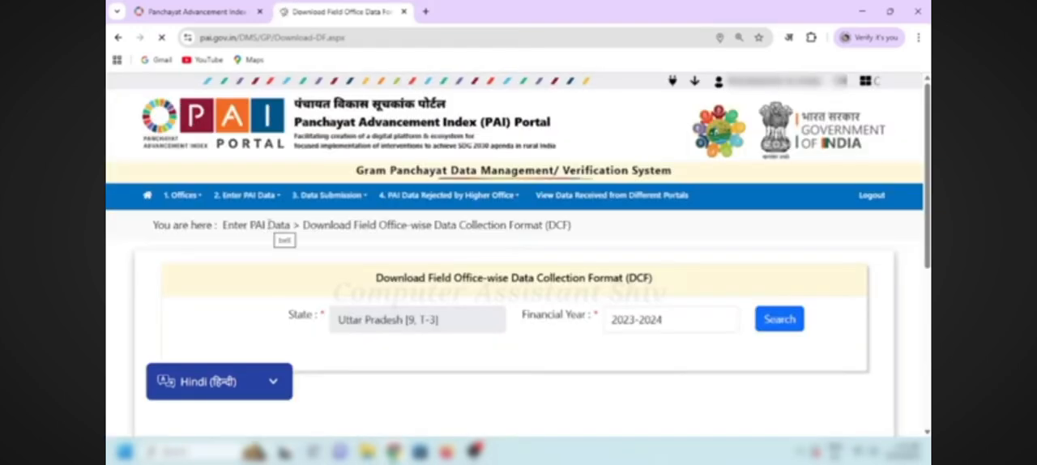
pyautogui.click(664, 326)
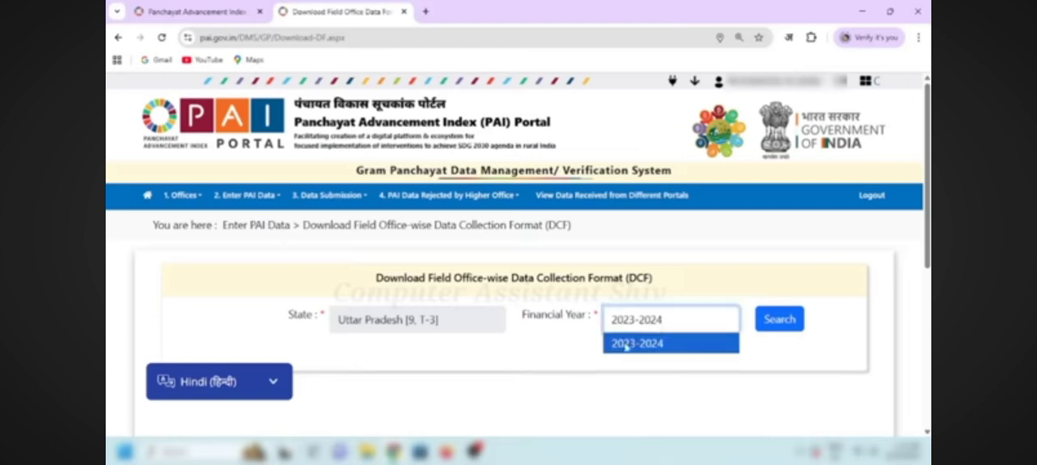
pyautogui.click(580, 353)
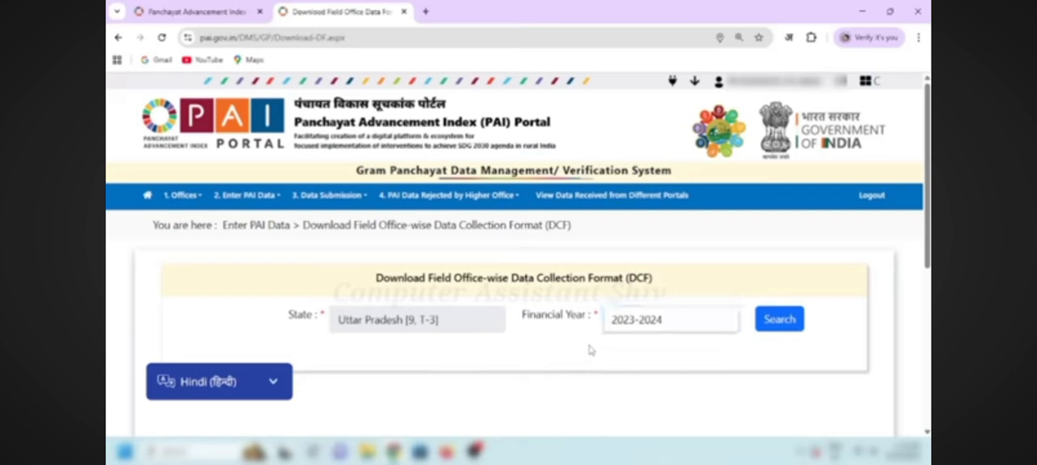
pyautogui.click(771, 324)
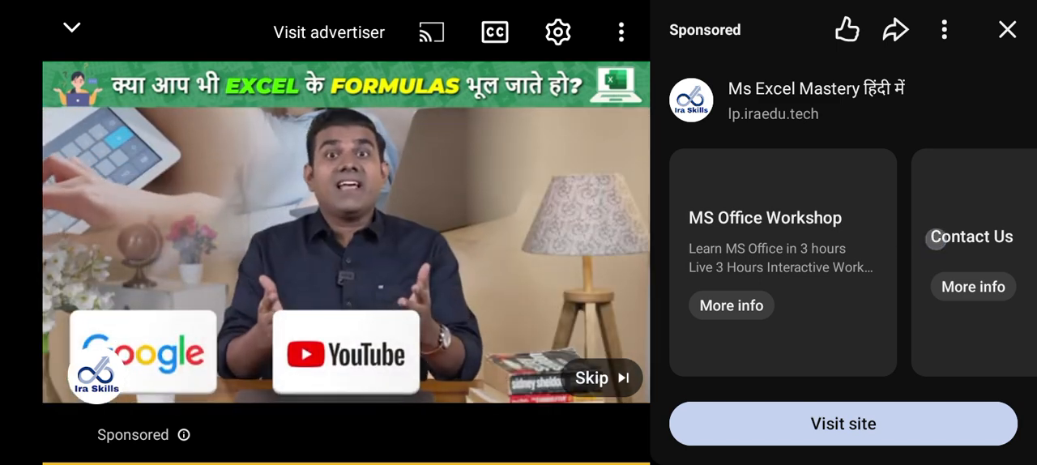
pyautogui.click(602, 378)
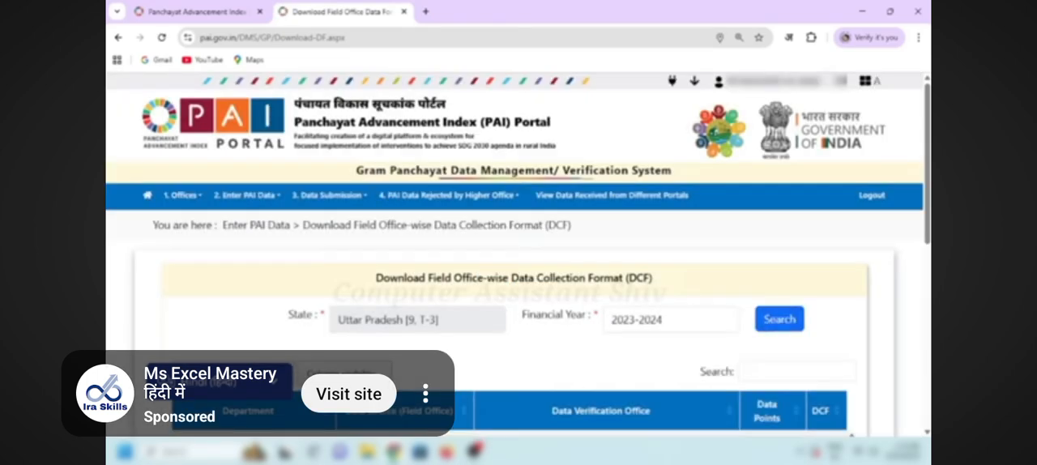
pyautogui.click(426, 394)
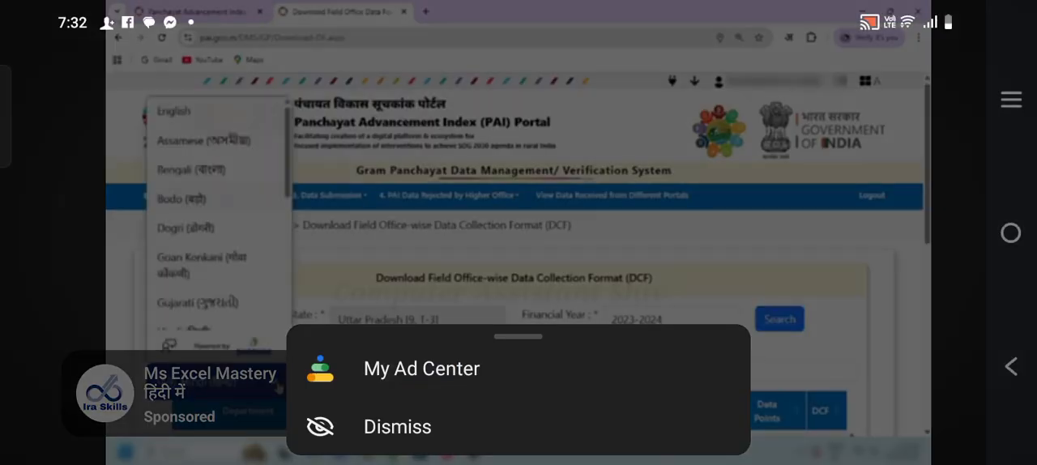
pyautogui.click(397, 427)
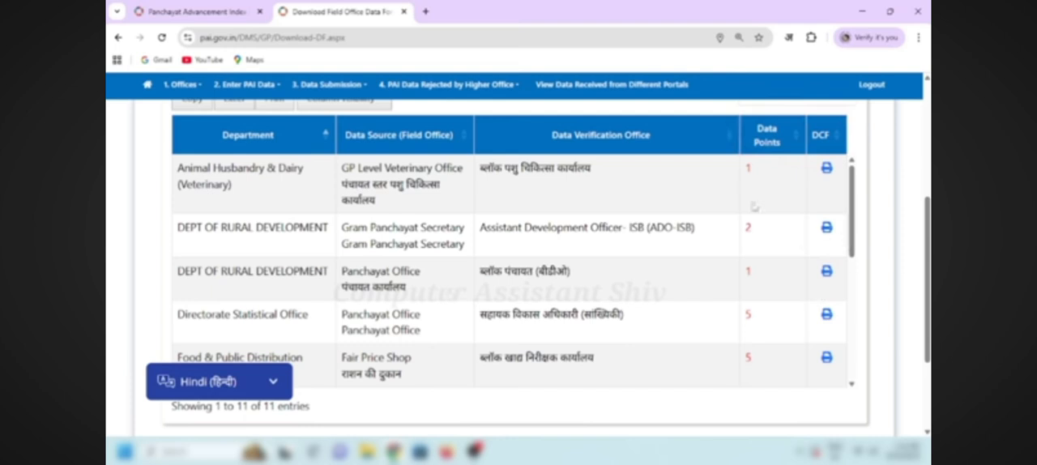
# Step: Examine the data points assigned to each department in the DCF list, including the Panchayati Raj Department
pyautogui.moveTo(746, 169); pyautogui.dragTo(753, 168)
pyautogui.moveTo(746, 227); pyautogui.dragTo(753, 230)
pyautogui.click(760, 230)
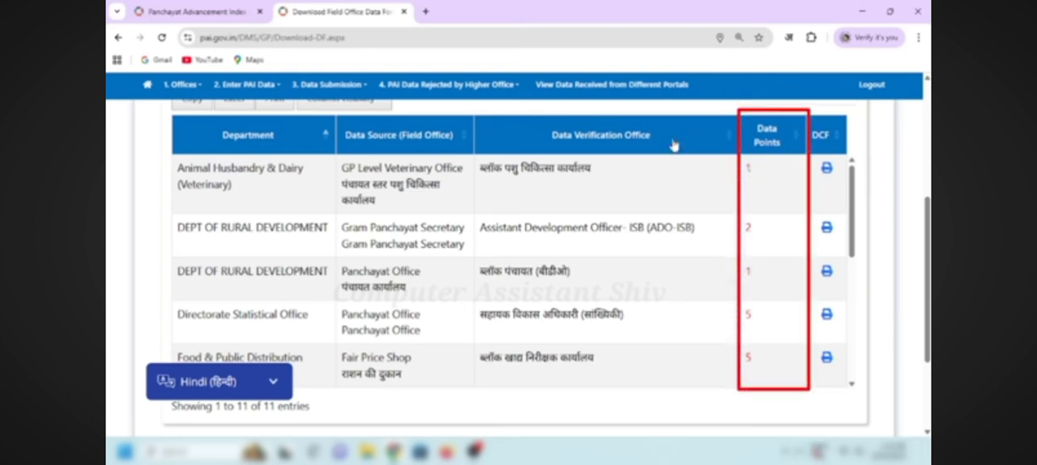
pyautogui.scroll(-3, 649, 316)
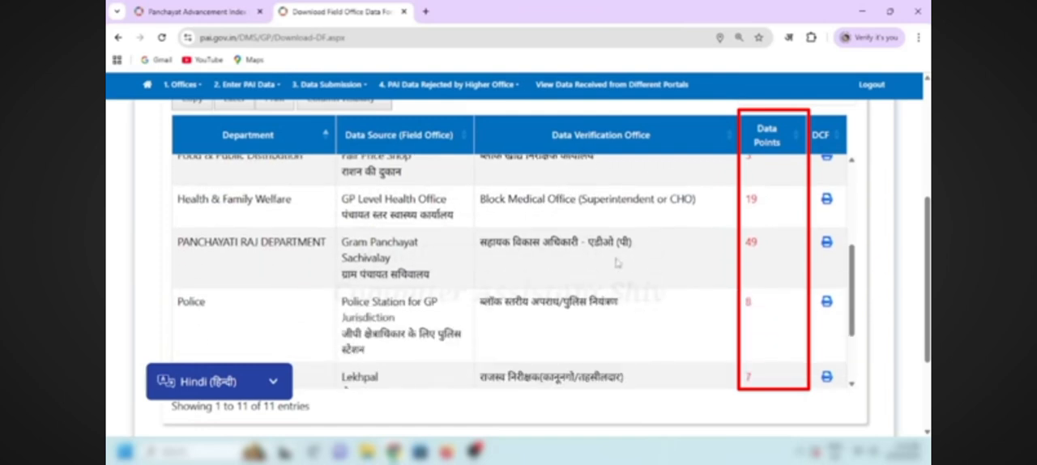
pyautogui.moveTo(176, 241); pyautogui.dragTo(327, 243)
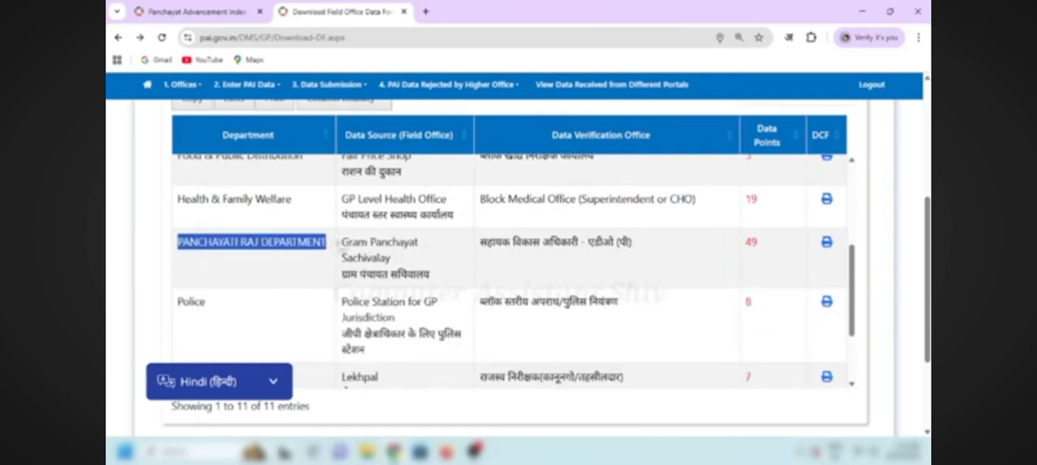
# Step: Open the Data Collection Format of the Panchayati Raj Department's Gram Panchayat Sachivalay and read through its questions
pyautogui.click(432, 283)
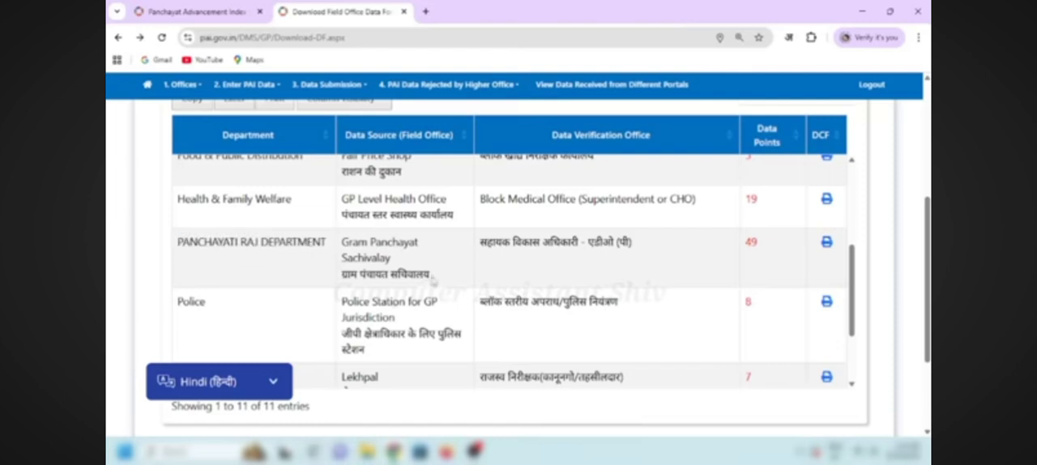
pyautogui.moveTo(431, 277); pyautogui.dragTo(342, 240)
pyautogui.click(426, 264)
pyautogui.doubleClick(748, 241)
pyautogui.click(765, 250)
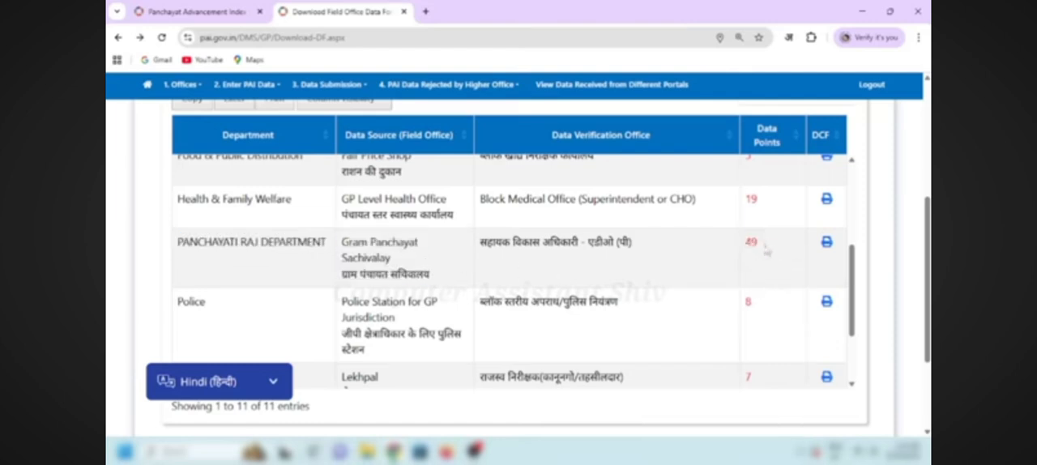
pyautogui.click(826, 243)
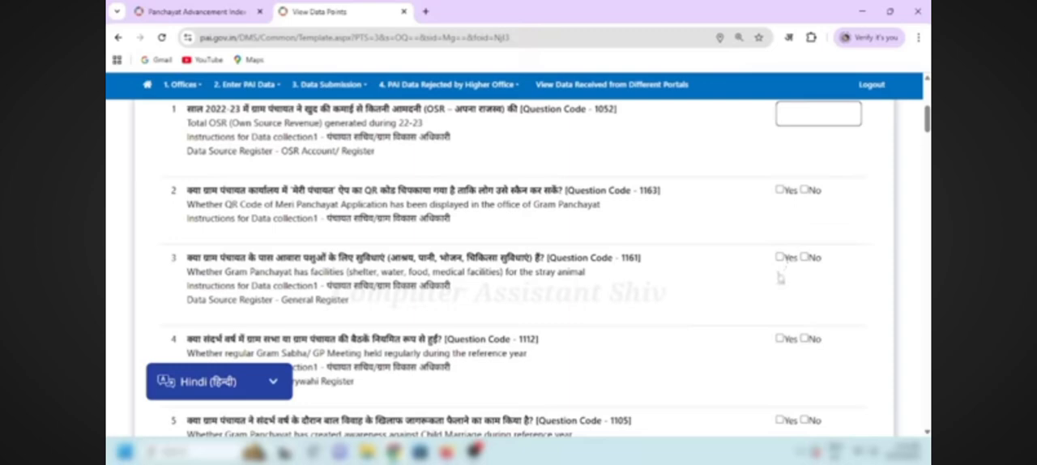
pyautogui.scroll(-2, 779, 278)
pyautogui.scroll(-8, 780, 281)
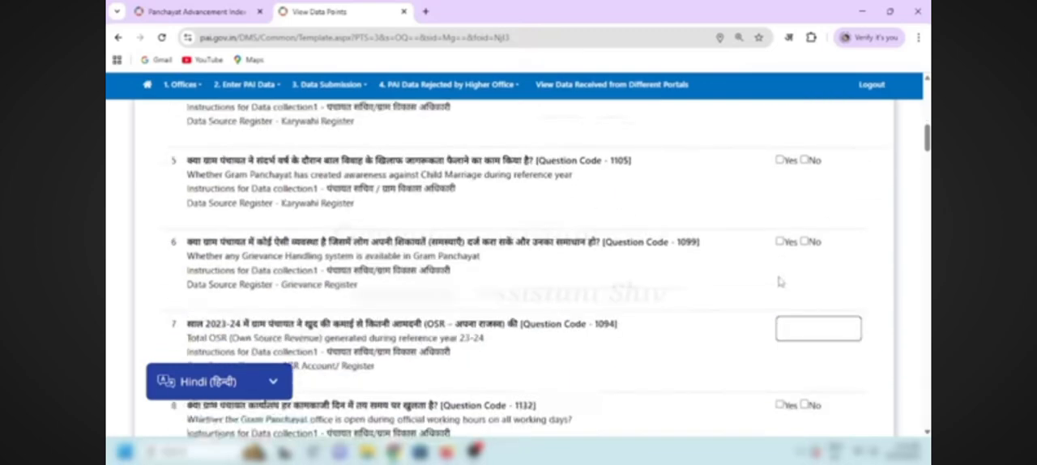
pyautogui.scroll(-5, 779, 281)
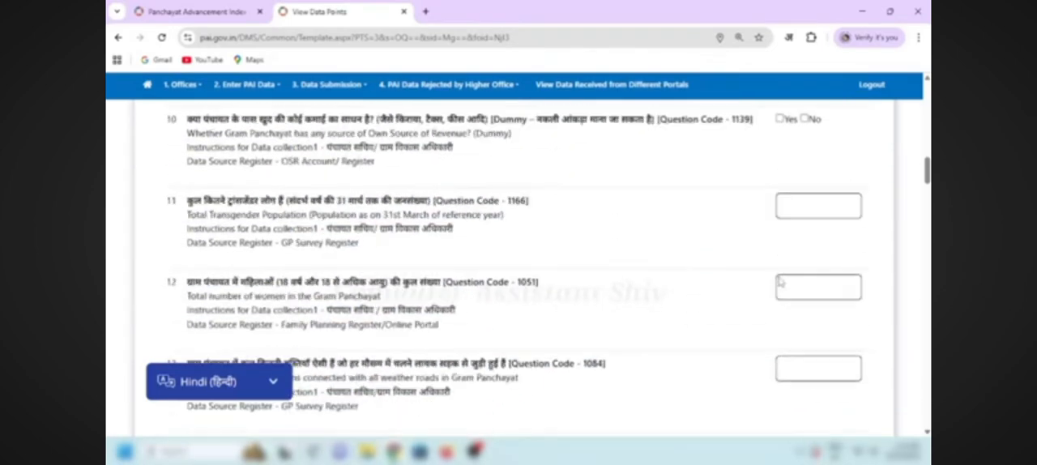
pyautogui.scroll(-9, 779, 278)
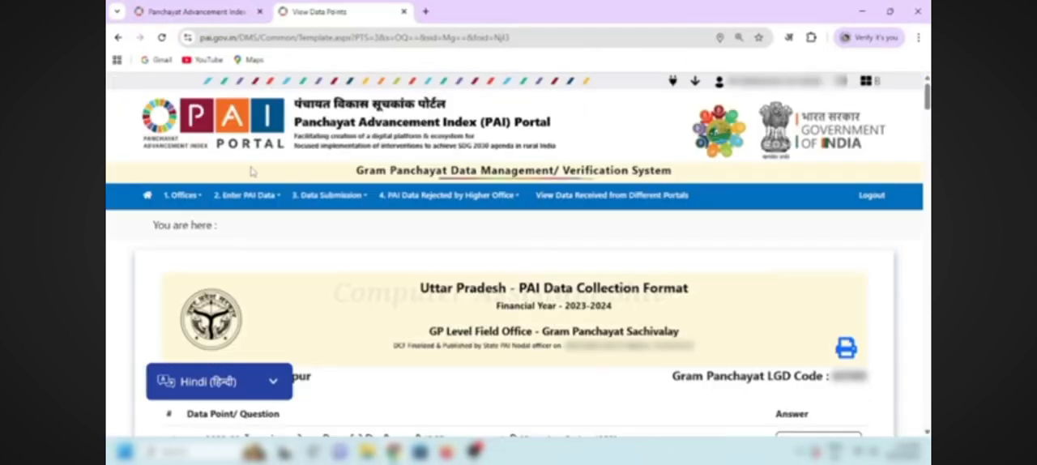
# Step: Go to Enter DCF and open the answer form for the GP Level Veterinary Office
pyautogui.moveTo(247, 196)
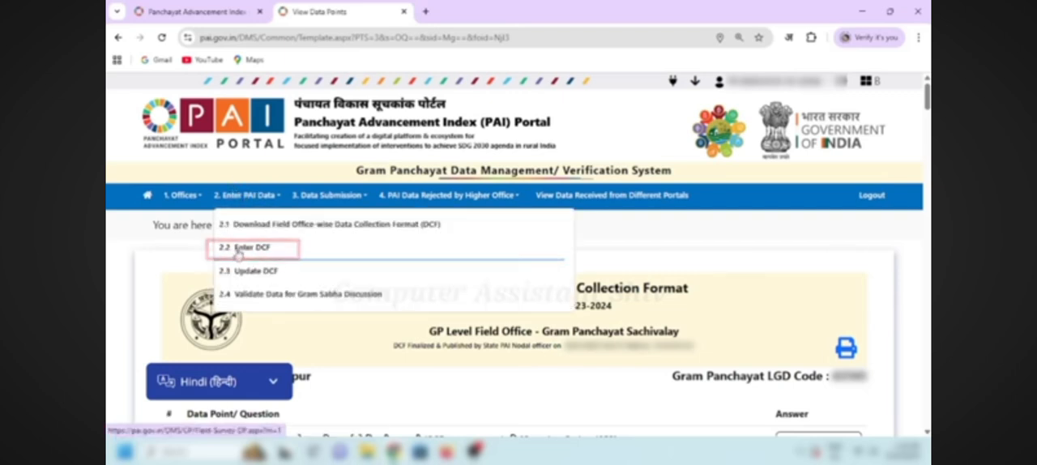
pyautogui.click(249, 253)
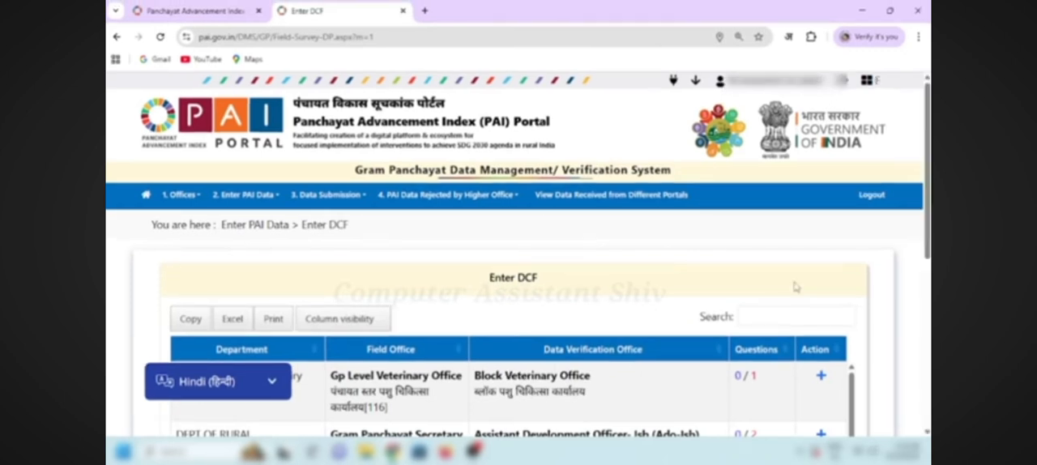
pyautogui.scroll(-3, 519, 260)
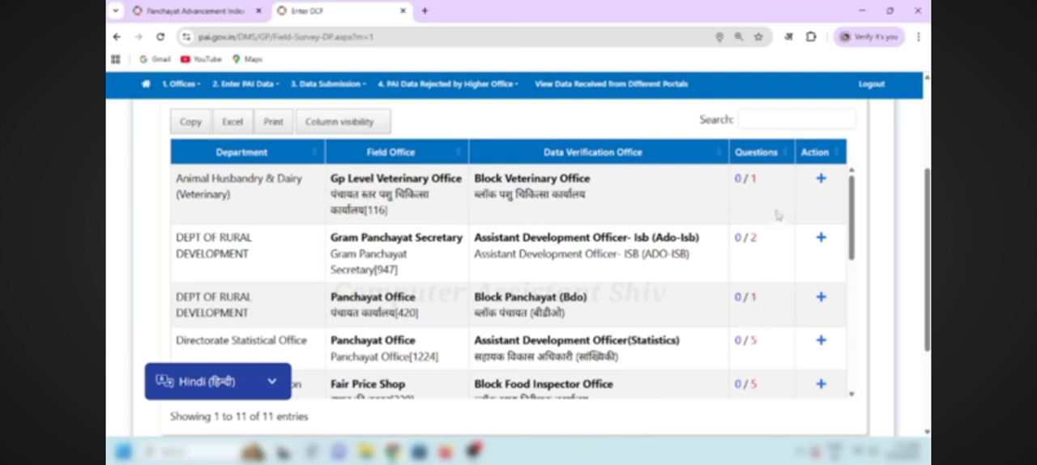
pyautogui.click(821, 180)
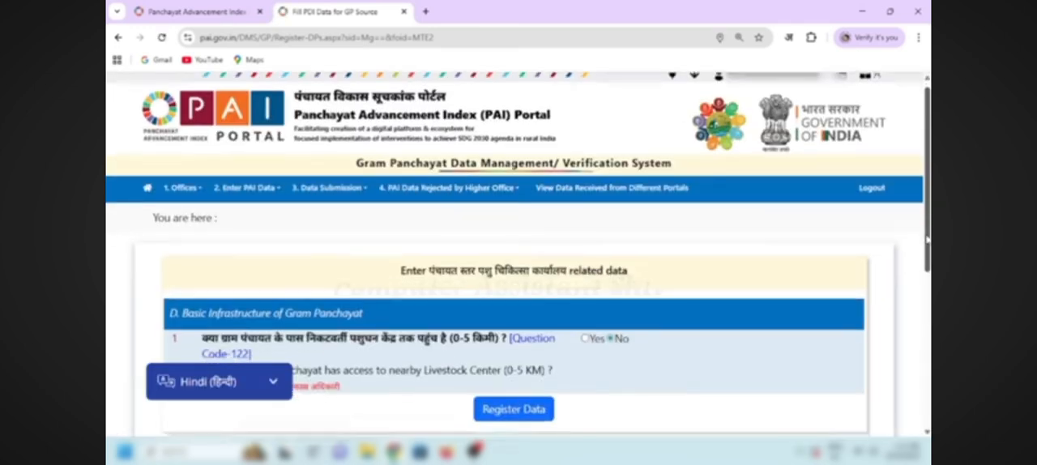
# Step: Register the veterinary office data with No for access to a nearby Livestock Center, and check its answered-question count
pyautogui.scroll(-3, 822, 185)
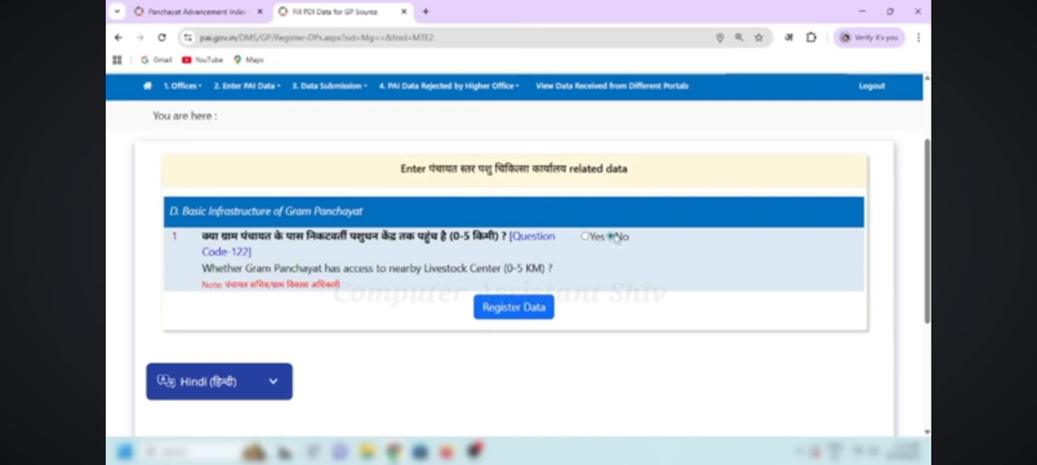
pyautogui.click(519, 313)
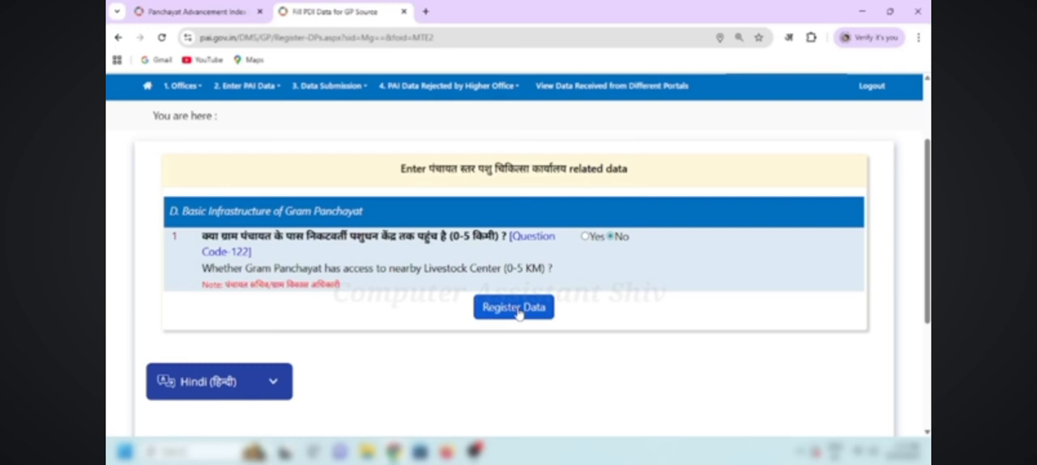
pyautogui.click(516, 309)
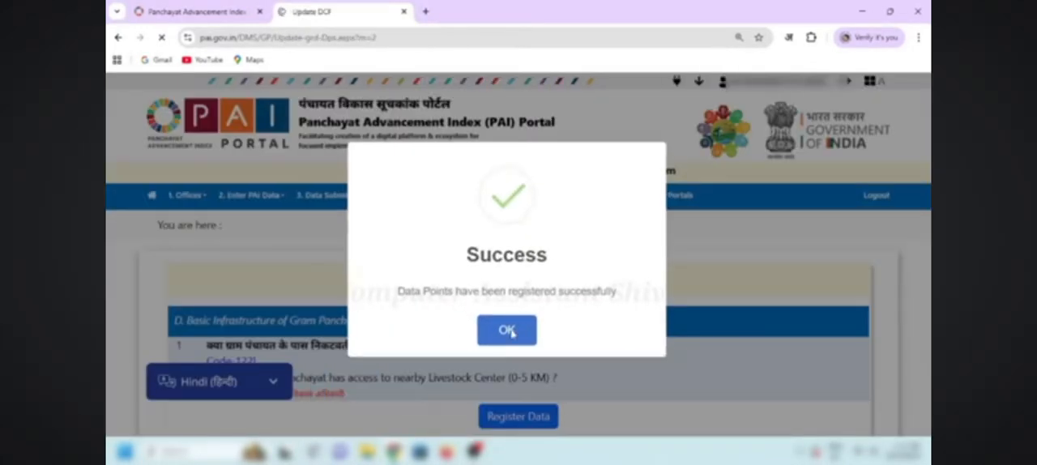
pyautogui.click(511, 330)
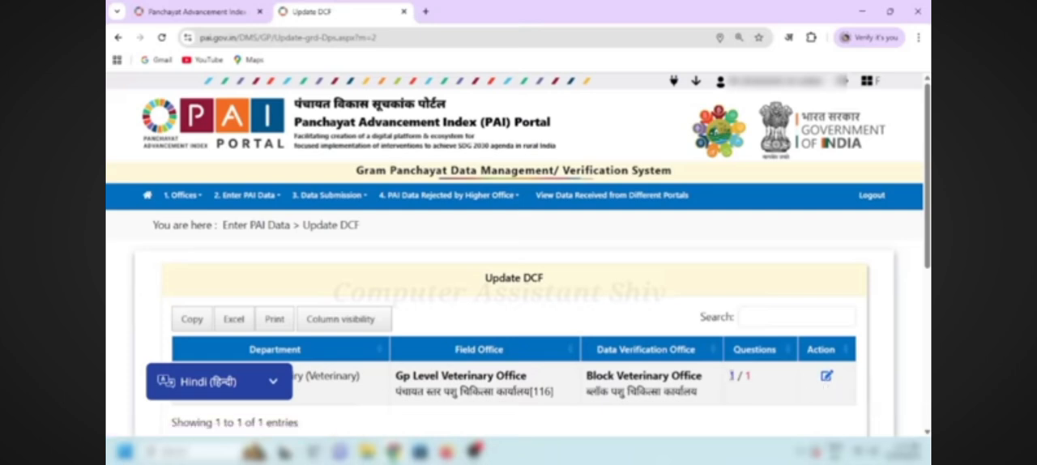
pyautogui.moveTo(732, 375); pyautogui.dragTo(752, 379)
pyautogui.click(753, 382)
# Step: Return to Enter DCF, look through the remaining departments, and open the Gram Panchayat Secretary form of the Rural Development department
pyautogui.click(245, 196)
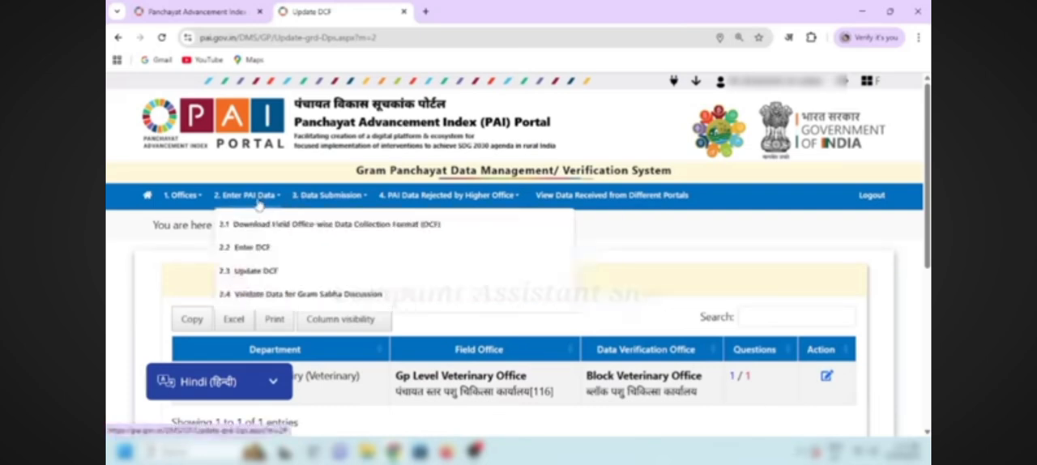
pyautogui.click(254, 254)
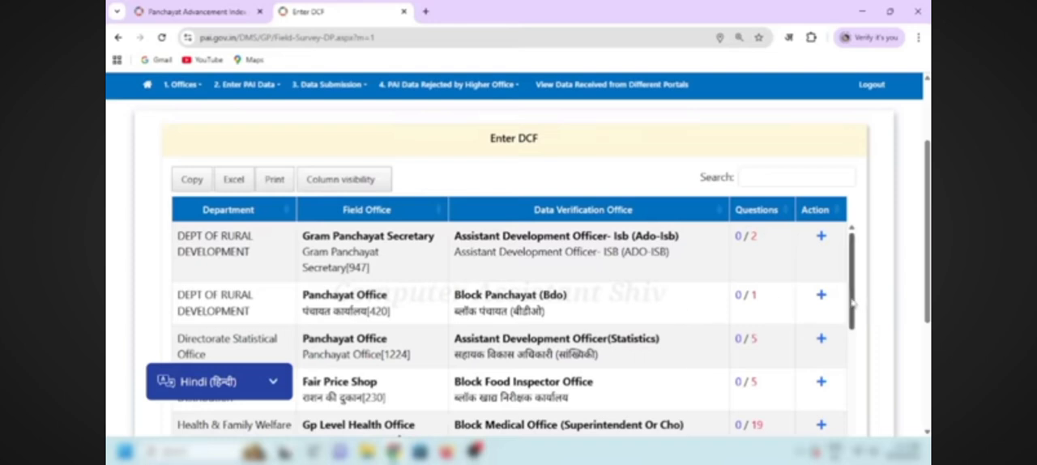
pyautogui.scroll(-1, 853, 325)
pyautogui.scroll(-3, 853, 324)
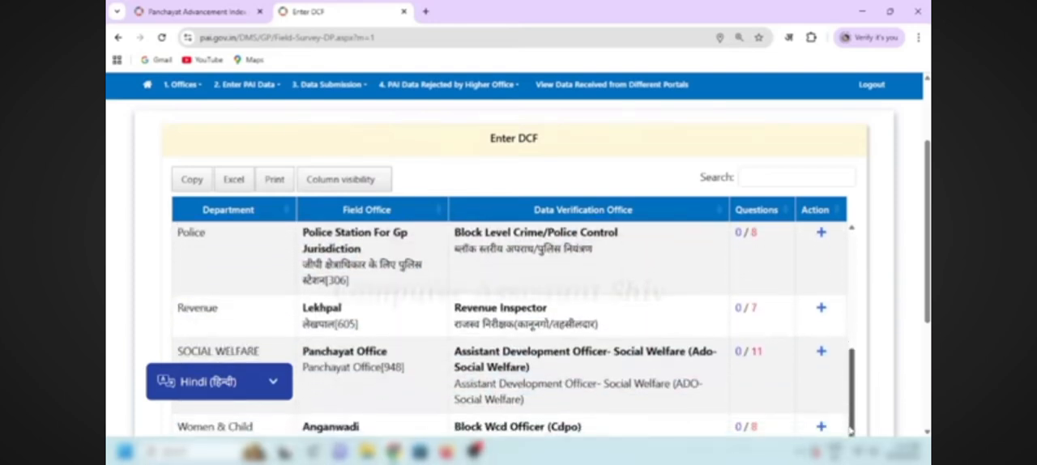
pyautogui.scroll(2, 855, 336)
pyautogui.scroll(2, 853, 324)
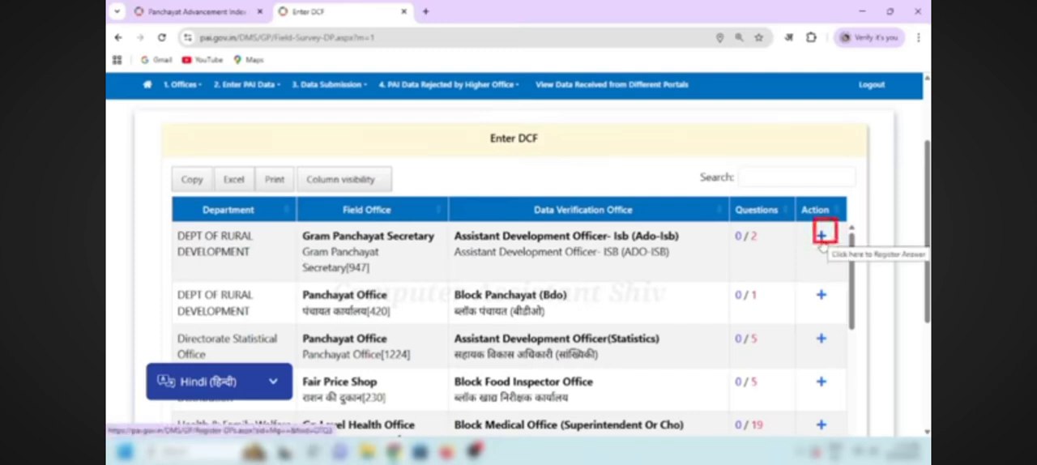
pyautogui.click(823, 245)
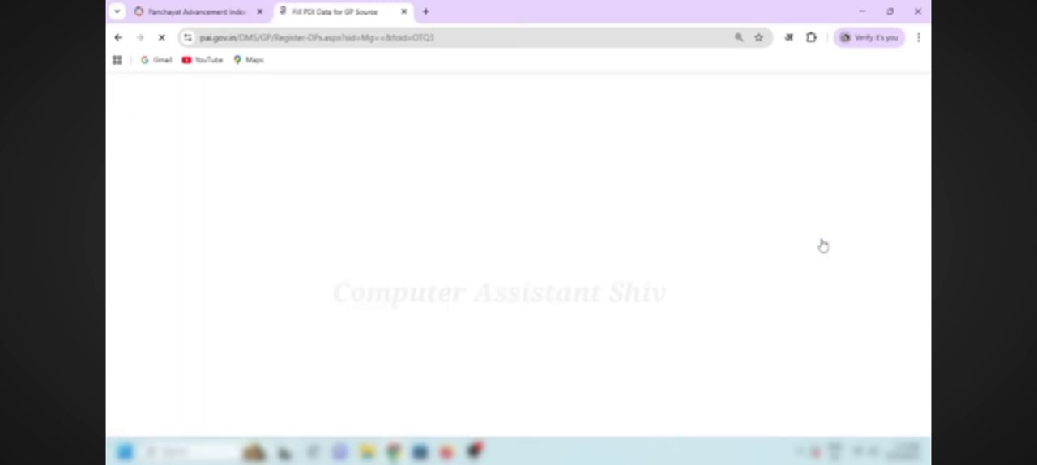
pyautogui.scroll(-2, 821, 245)
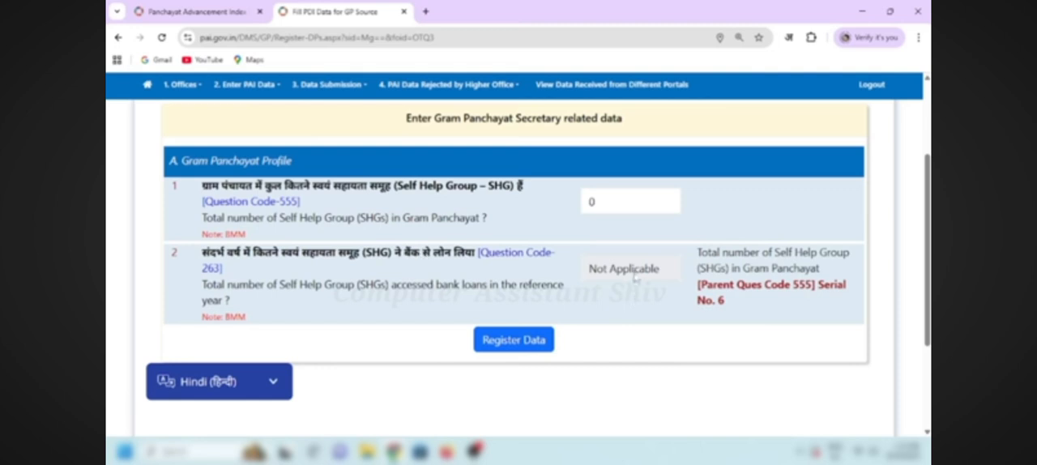
# Step: Set the total number of Self Help Groups to 2, leave those with bank loans at 0, and register the data
pyautogui.click(603, 201)
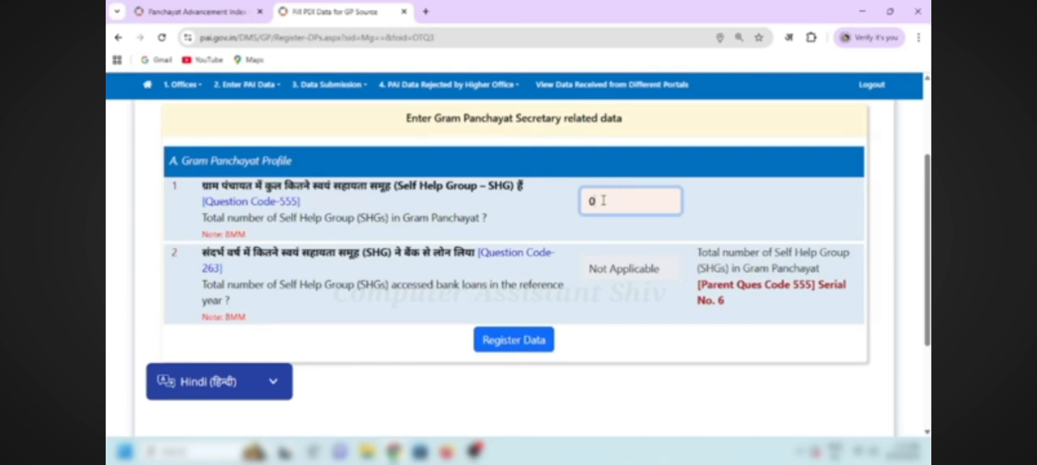
pyautogui.press('BackSpace')
pyautogui.write('2')
pyautogui.click(626, 304)
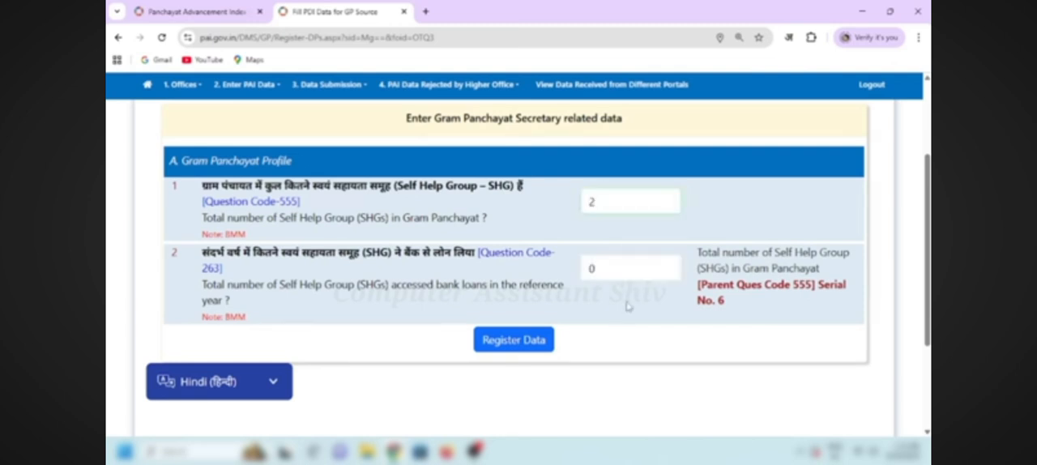
pyautogui.click(599, 269)
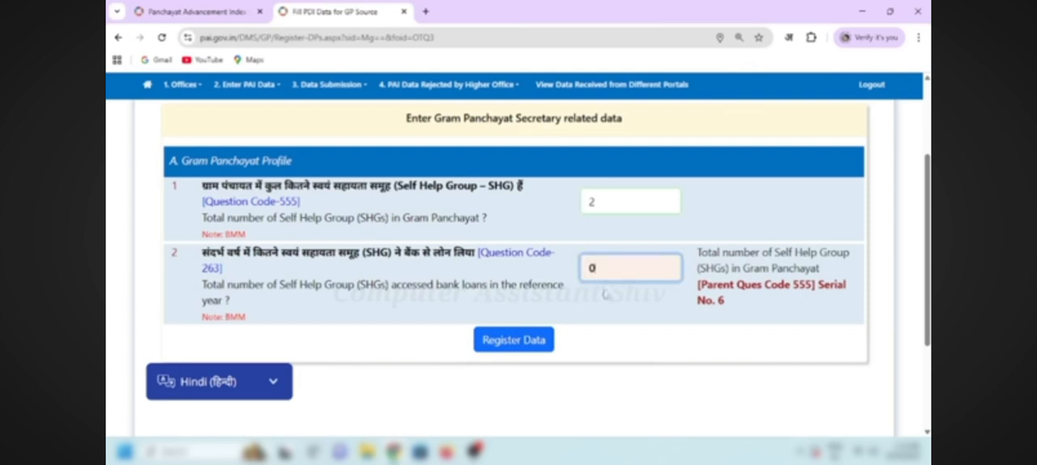
pyautogui.click(500, 342)
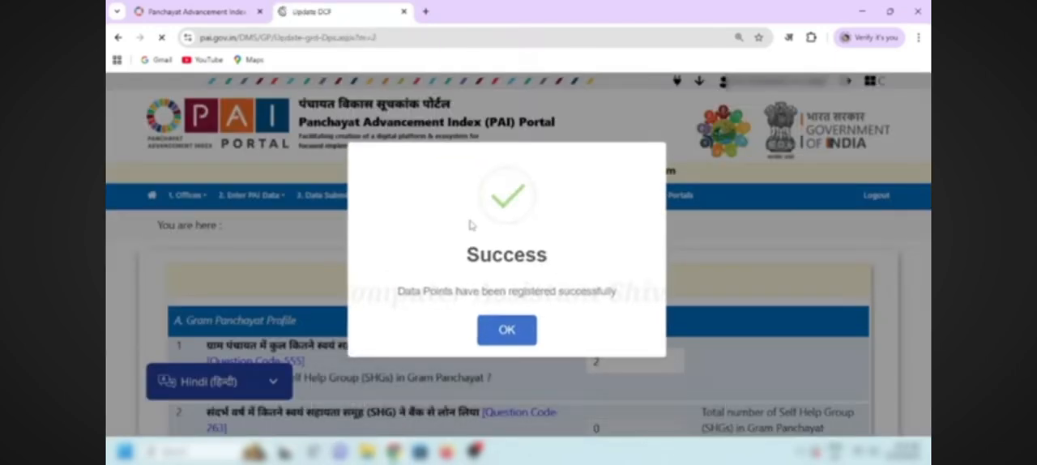
pyautogui.click(506, 330)
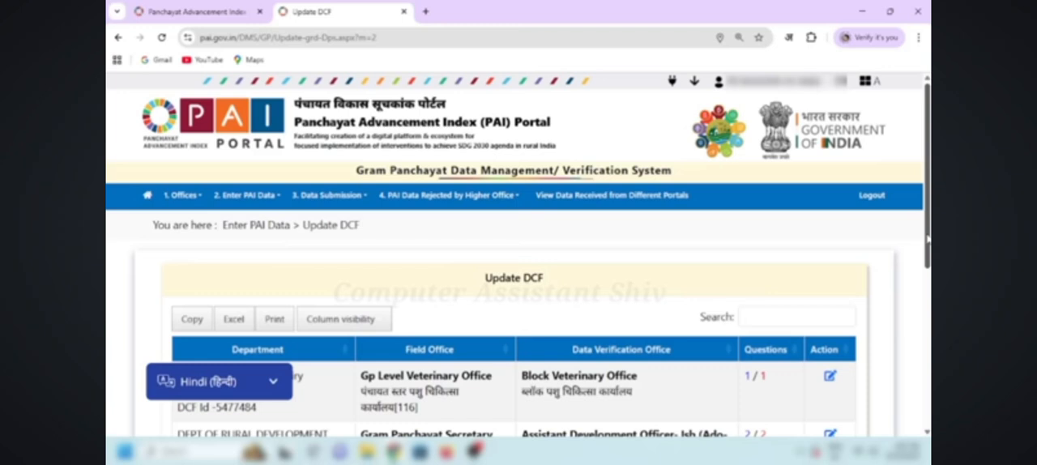
pyautogui.scroll(-1, 929, 270)
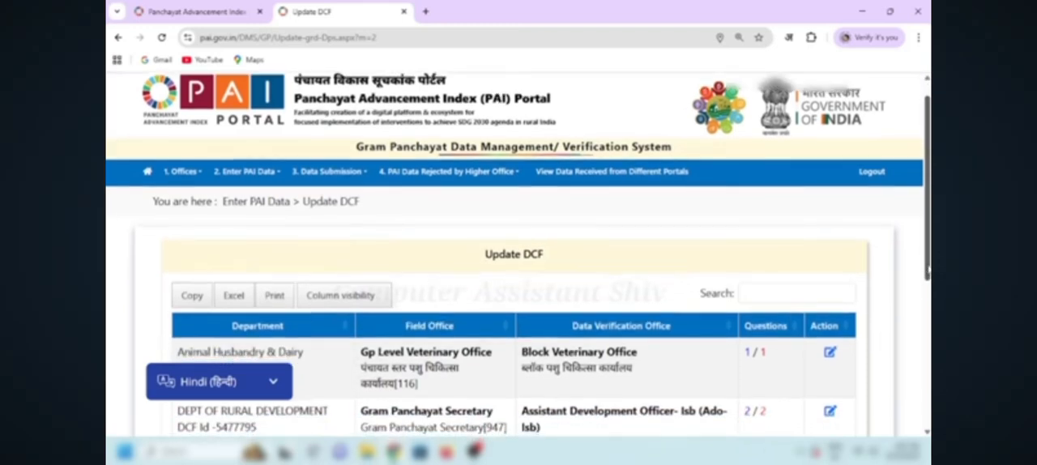
pyautogui.scroll(-2, 929, 270)
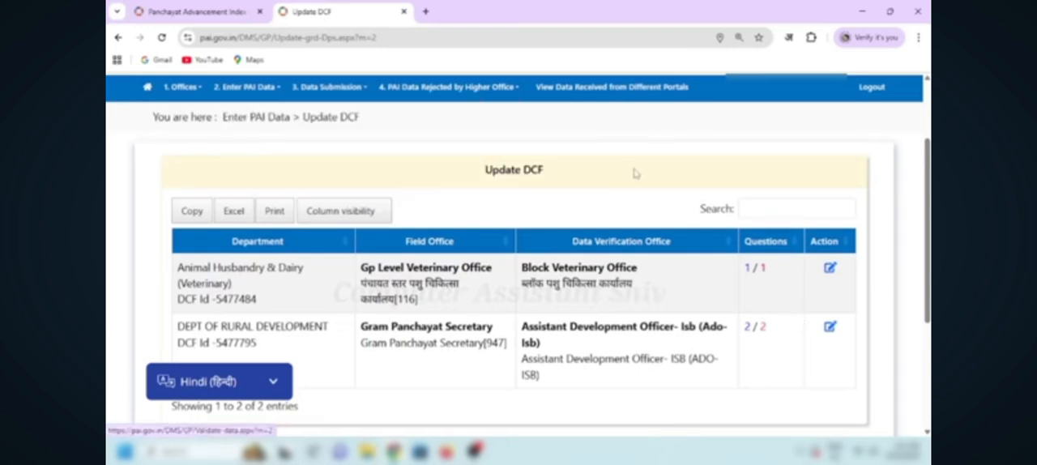
# Step: Return to Enter DCF and open the Gram Panchayat Sachivalay answer form of the Panchayati Raj Department
pyautogui.moveTo(247, 87)
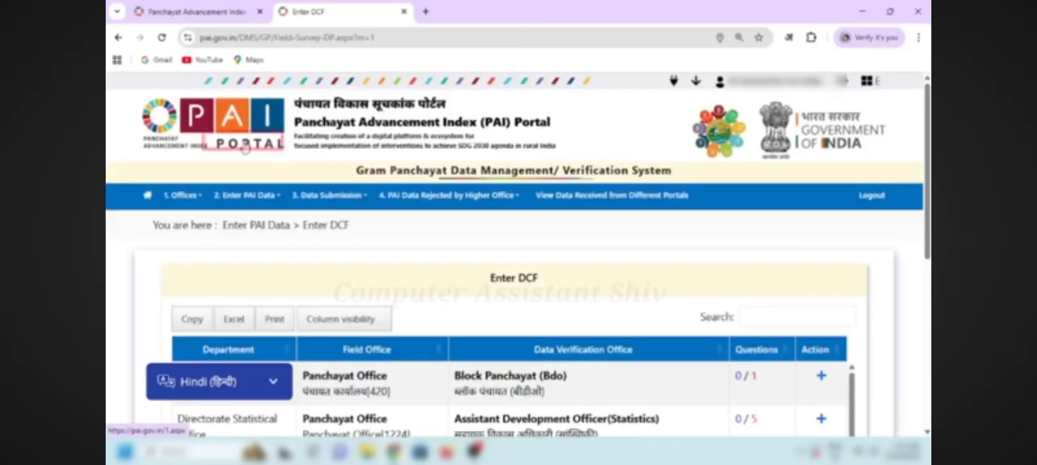
pyautogui.click(243, 142)
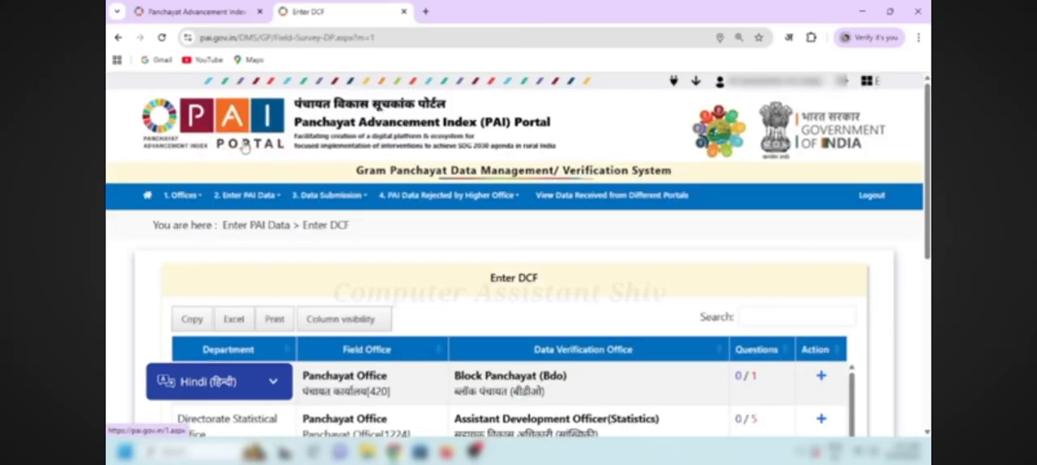
pyautogui.scroll(-3, 245, 147)
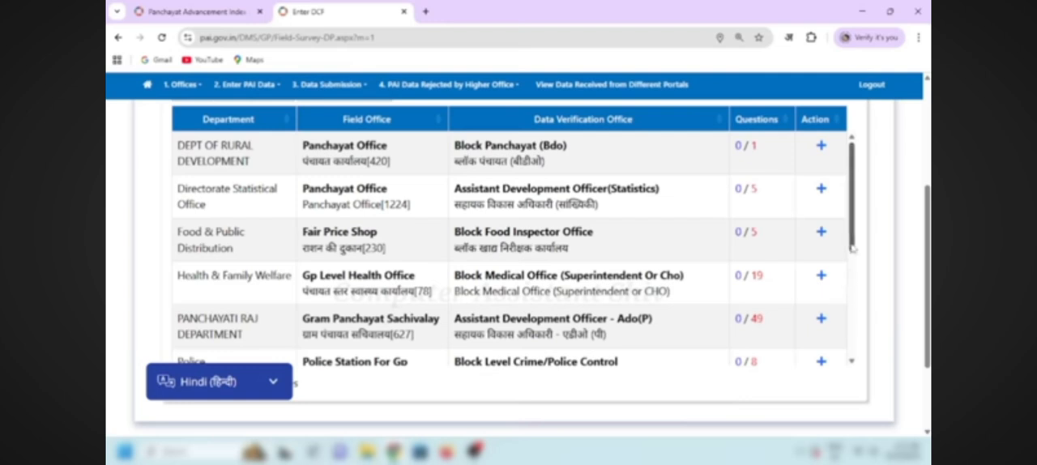
pyautogui.scroll(-3, 853, 248)
pyautogui.scroll(3, 847, 235)
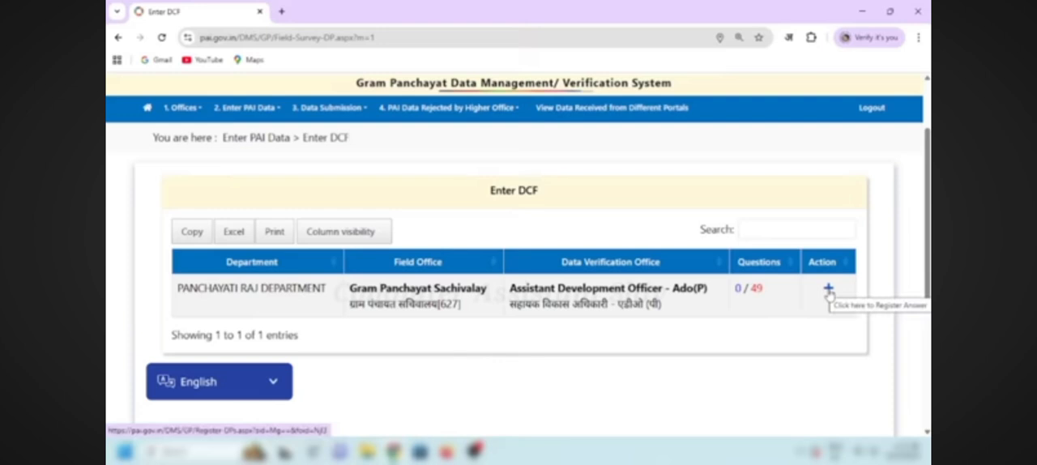
pyautogui.click(828, 290)
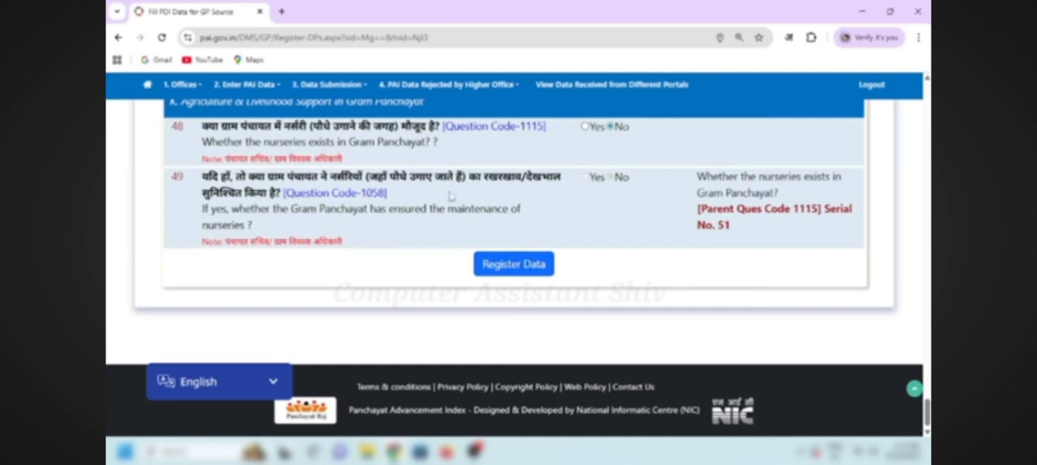
# Step: Set the total number of toilets in the Gram Panchayat (Question Code 556) to 592 in the sanitation section
pyautogui.scroll(10, 625, 204)
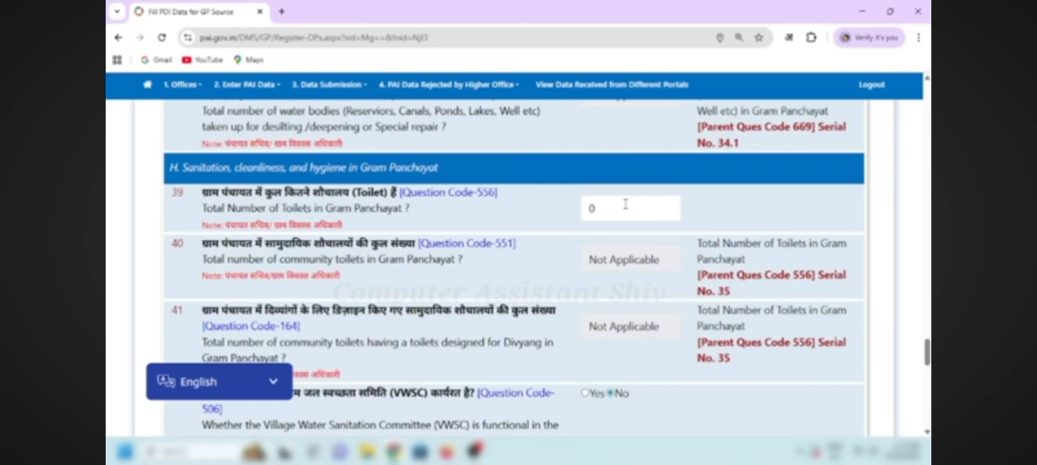
pyautogui.click(625, 204)
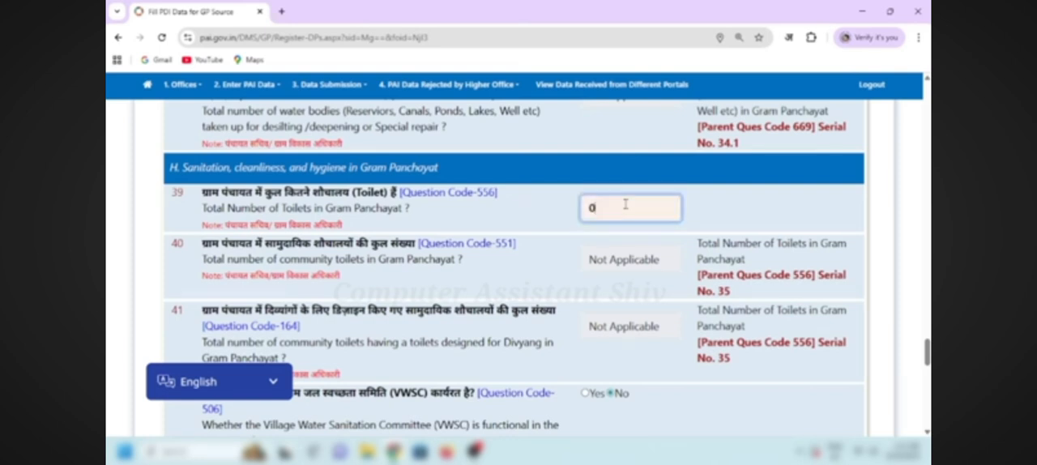
pyautogui.press('BackSpace')
pyautogui.write('592')
pyautogui.click(571, 228)
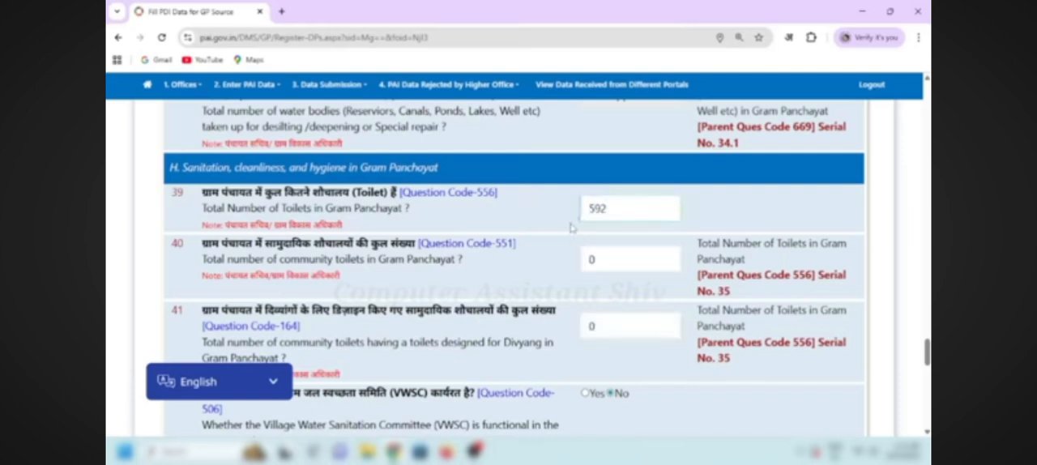
# Step: Set the total number of community toilets in the Gram Panchayat (Question Code 551) to 3
pyautogui.click(627, 258)
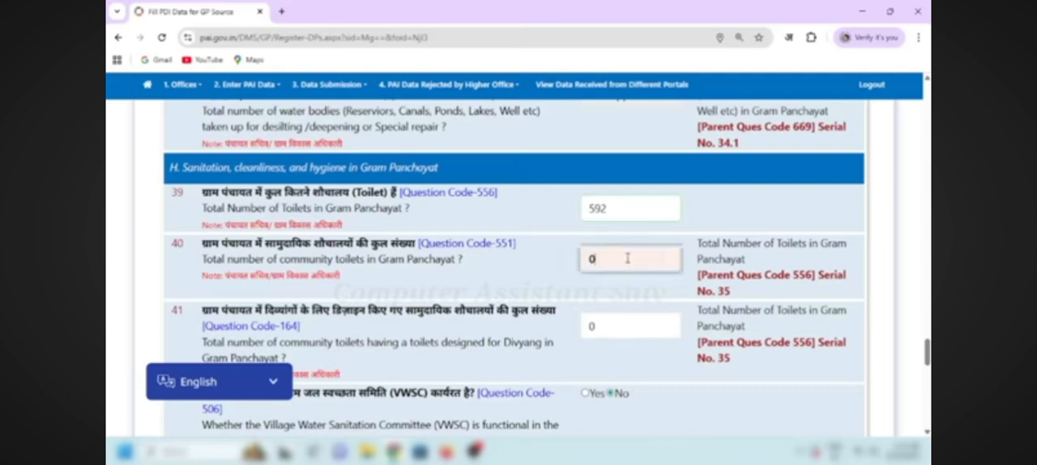
pyautogui.doubleClick(628, 258)
pyautogui.write('3')
pyautogui.click(566, 282)
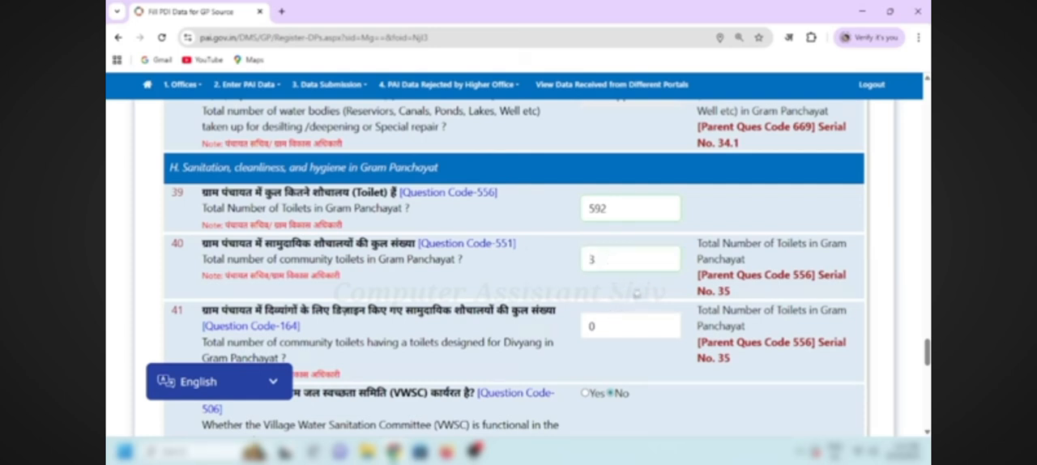
# Step: Answer No to whether nurseries exist in the Gram Panchayat (Question Code 1115) and register the form's data
pyautogui.scroll(-2, 636, 294)
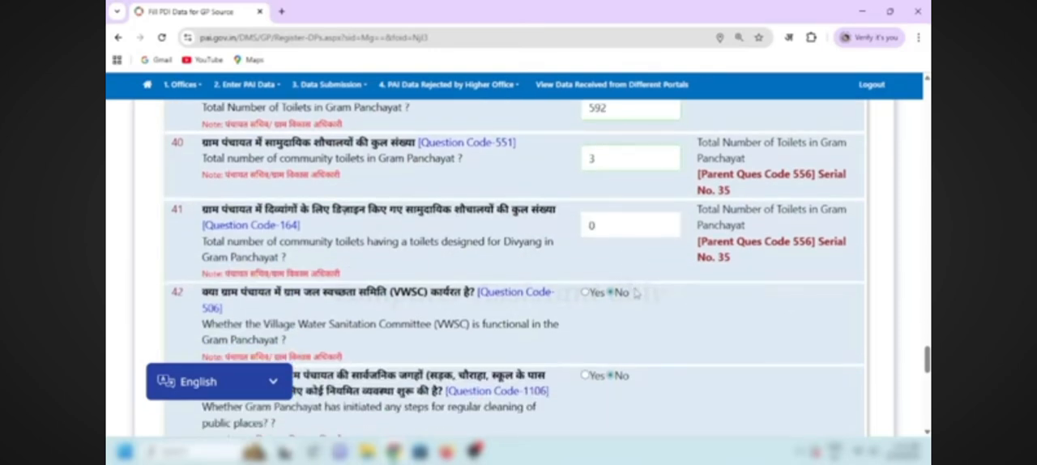
pyautogui.scroll(-10, 618, 224)
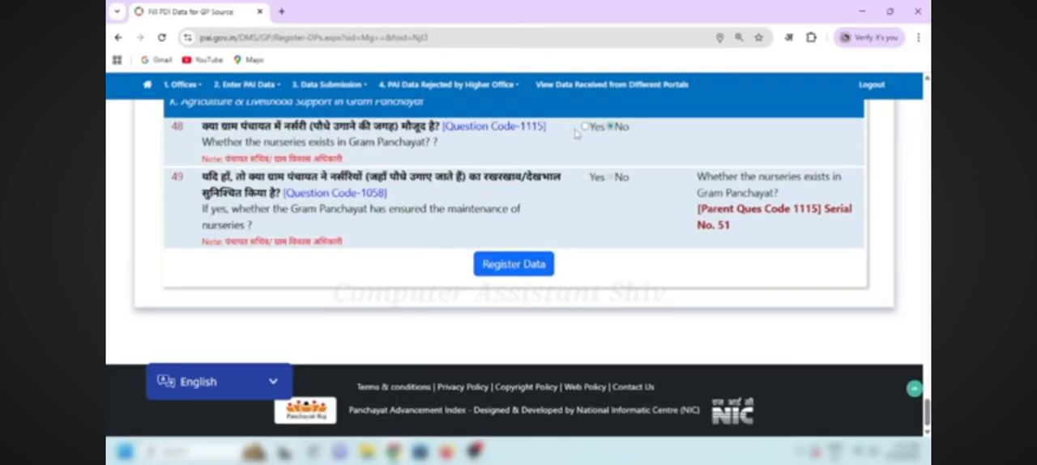
pyautogui.click(589, 130)
pyautogui.click(612, 128)
pyautogui.click(521, 265)
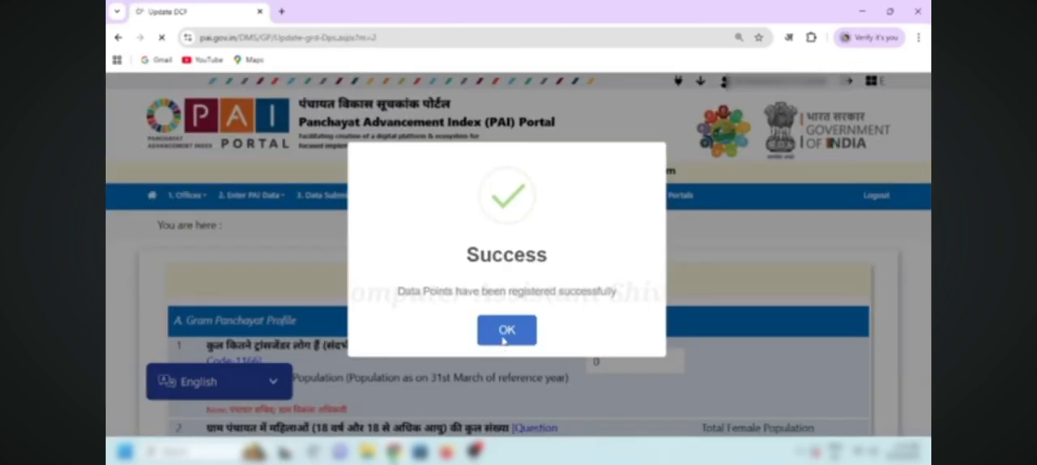
pyautogui.click(503, 338)
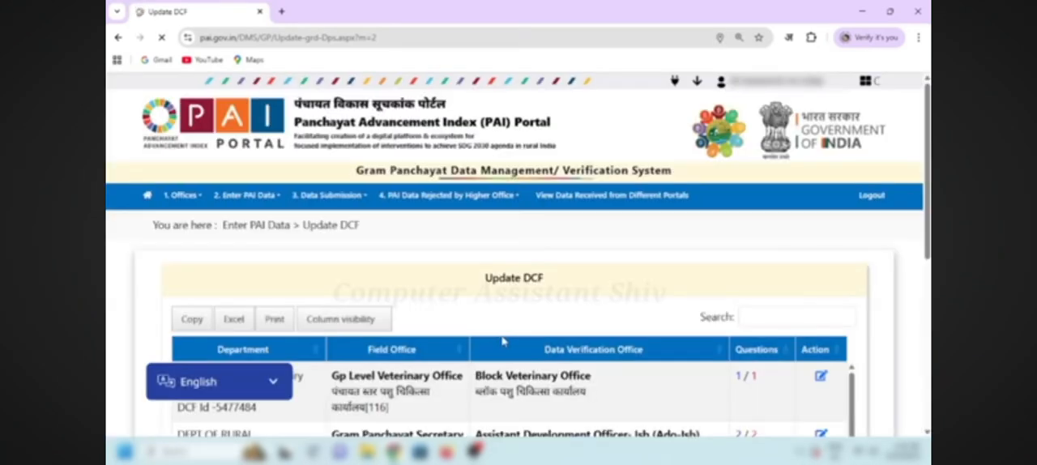
# Step: Look through the departments on Update DCF and open the Panchayati Raj Department's Gram Panchayat Sachivalay entry for editing
pyautogui.scroll(-1, 503, 342)
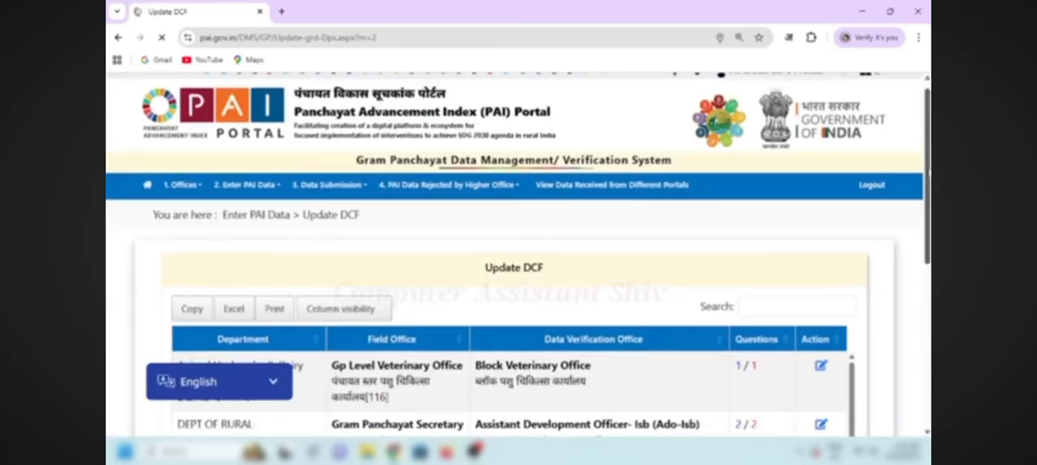
pyautogui.scroll(-2, 503, 342)
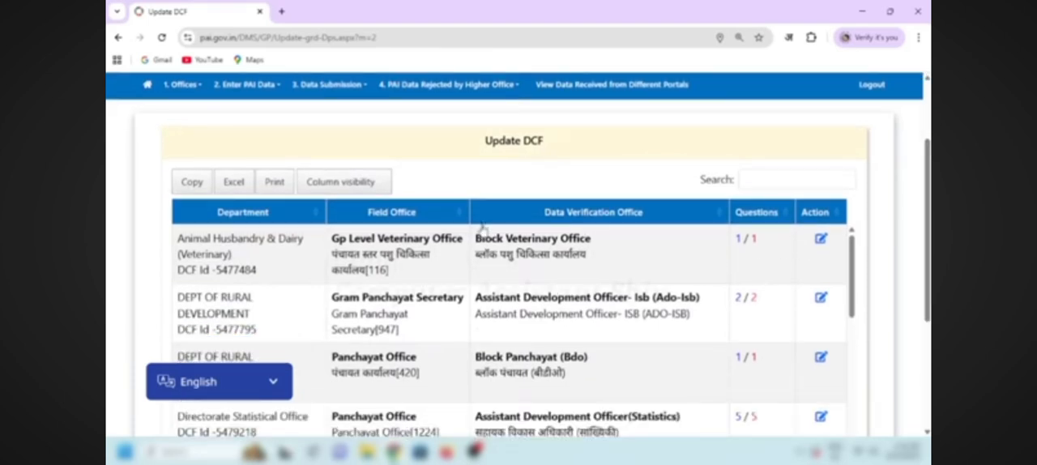
pyautogui.click(247, 84)
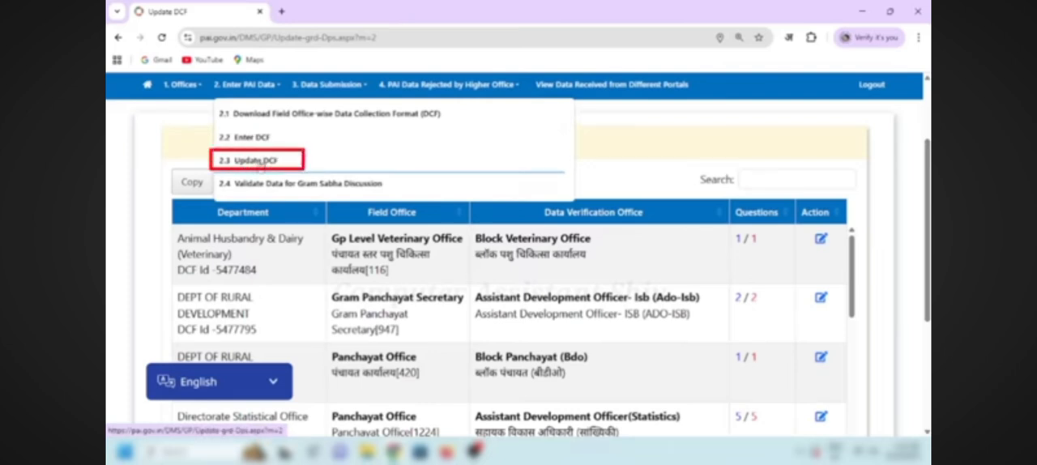
pyautogui.click(625, 336)
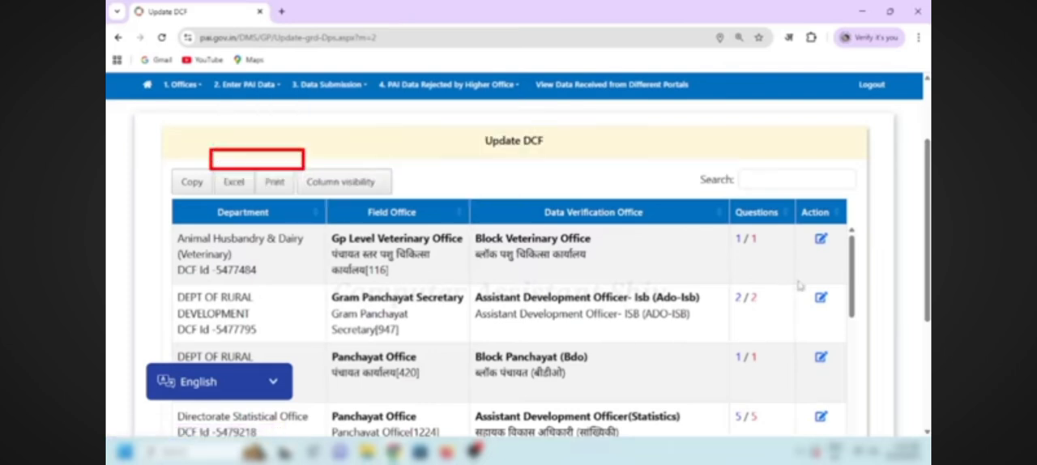
pyautogui.scroll(-6, 798, 285)
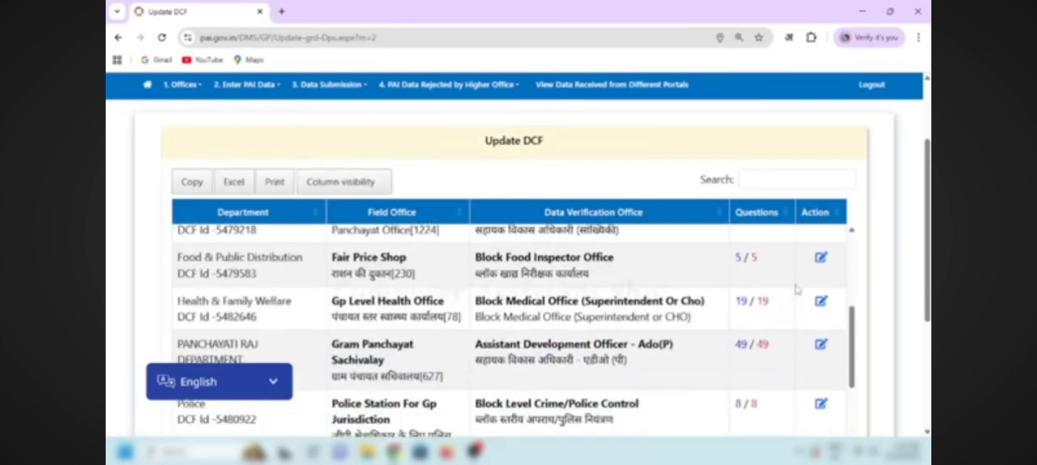
pyautogui.scroll(-2, 796, 289)
pyautogui.scroll(-2, 793, 316)
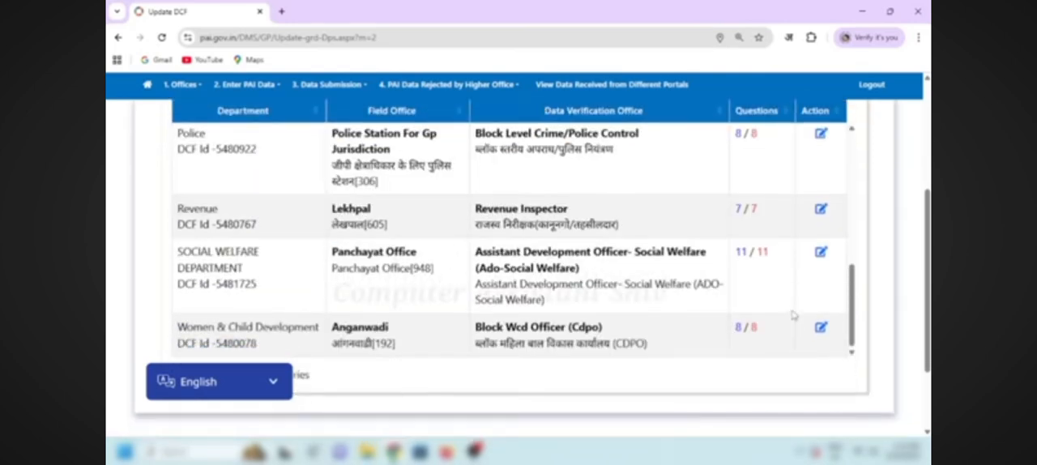
pyautogui.scroll(3, 795, 318)
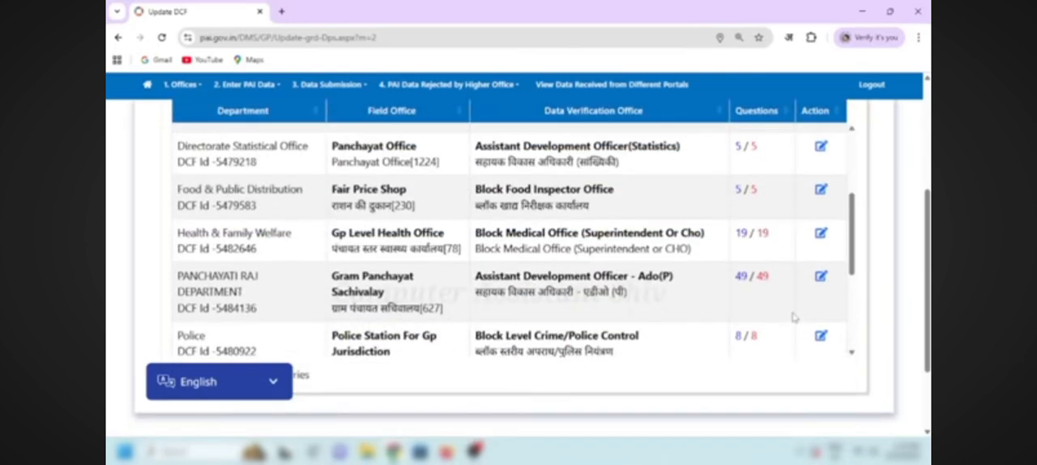
pyautogui.click(821, 279)
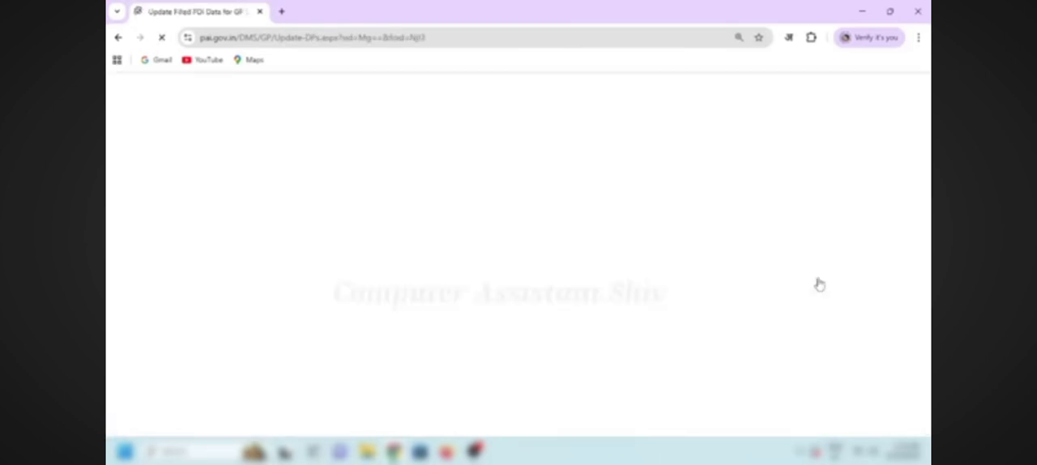
# Step: Change the nursery existence and nursery maintenance answers (Question Codes 1115 and 1058) to Yes and update the data
pyautogui.scroll(-10, 831, 271)
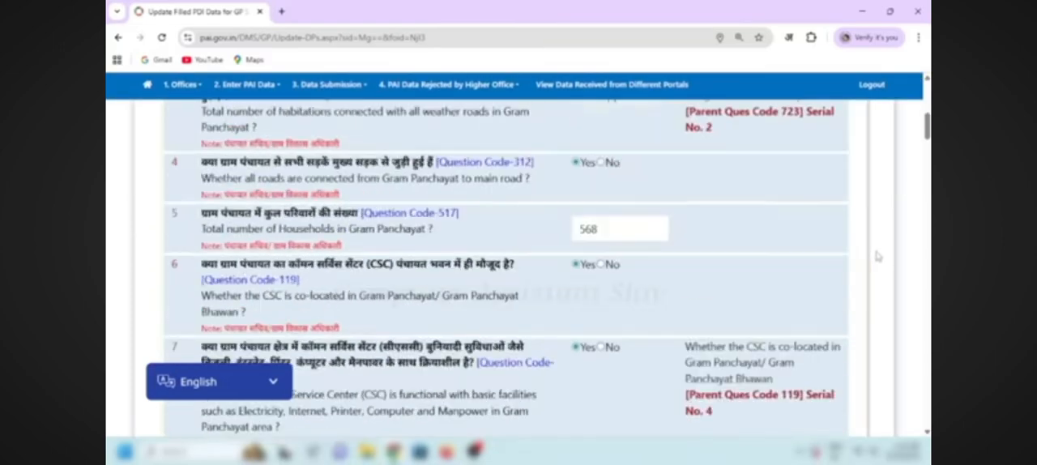
pyautogui.scroll(-5, 867, 240)
pyautogui.scroll(-10, 867, 237)
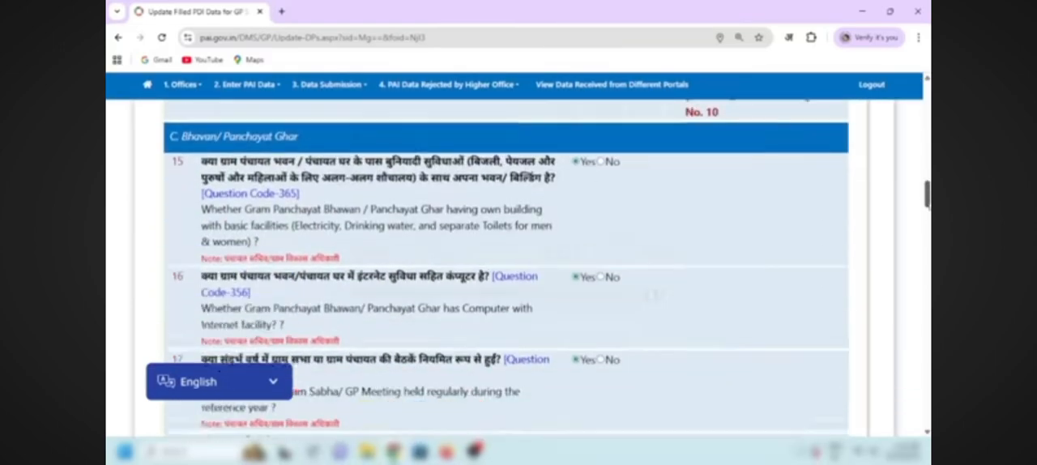
pyautogui.scroll(-15, 506, 267)
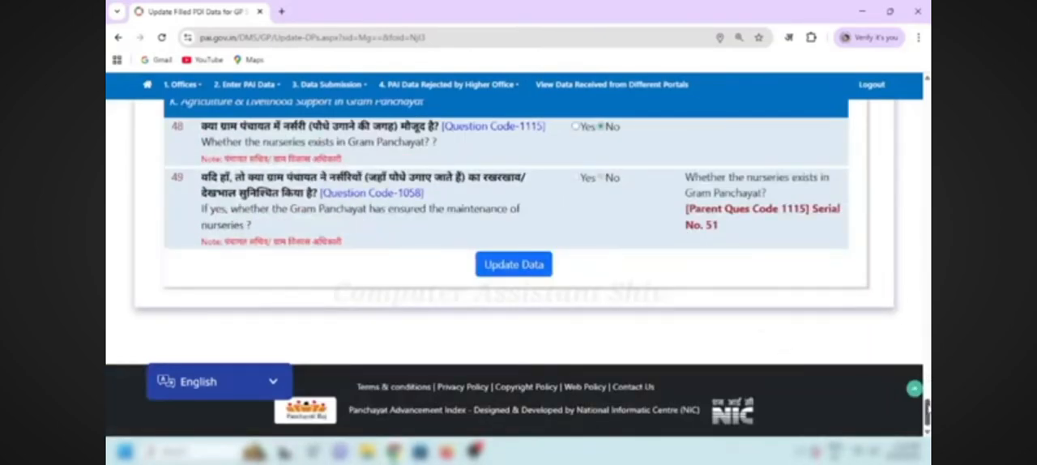
pyautogui.scroll(1, 928, 412)
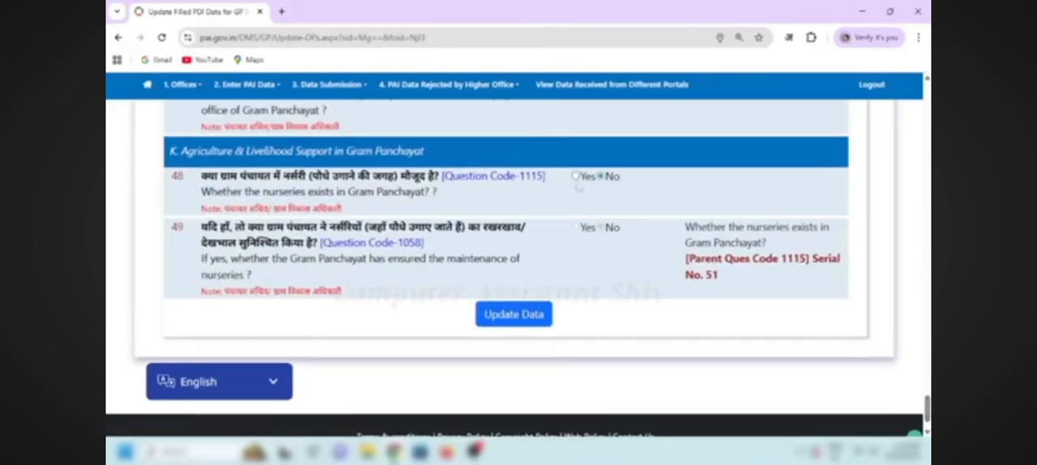
pyautogui.click(576, 177)
pyautogui.click(507, 318)
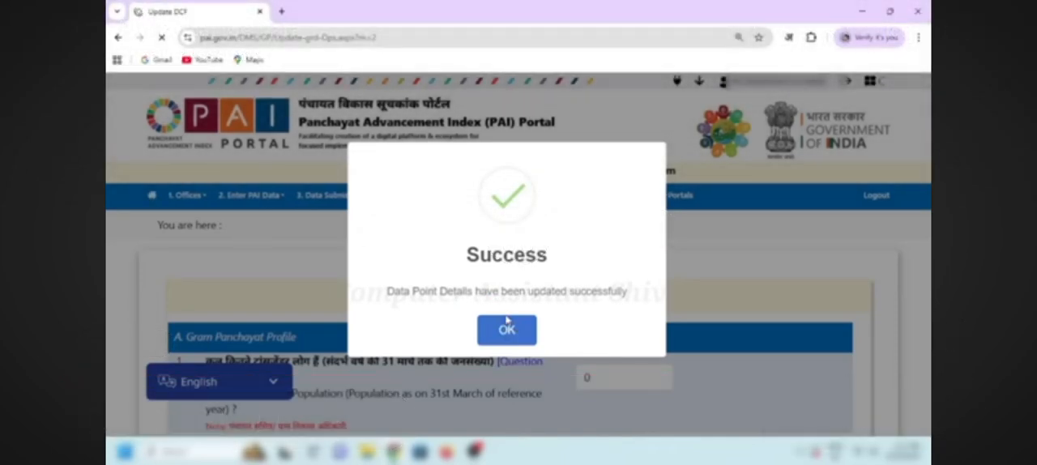
pyautogui.click(507, 328)
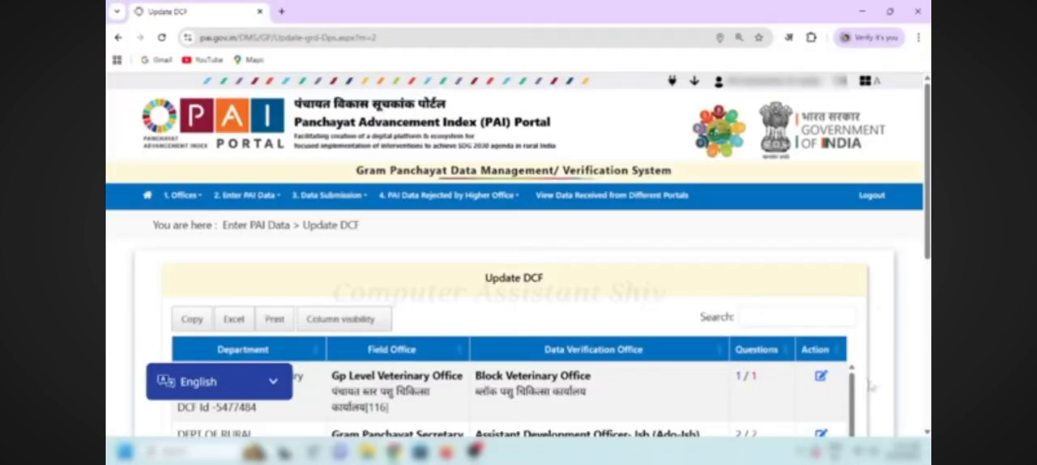
# Step: Check the departments listed on Update DCF and open Validate Data for Gram Sabha Discussion
pyautogui.scroll(-2, 865, 387)
pyautogui.scroll(-8, 866, 388)
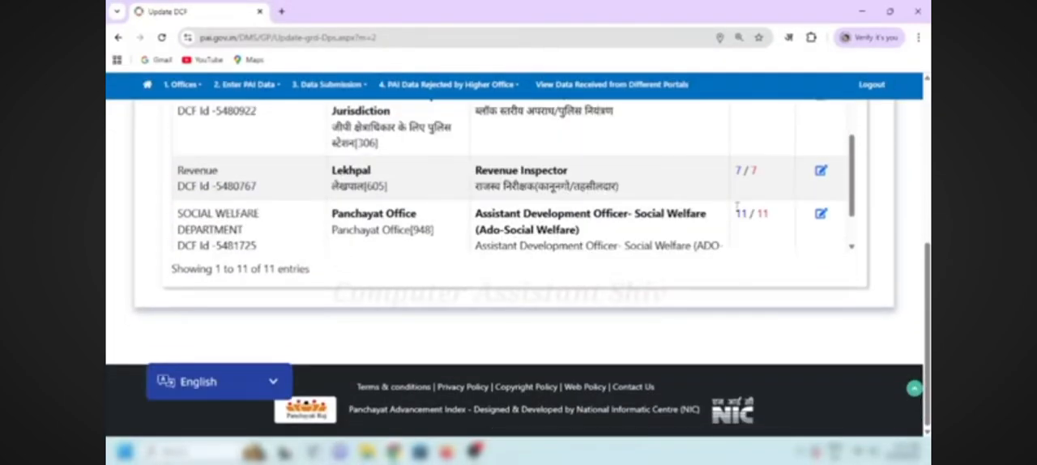
pyautogui.scroll(10, 740, 211)
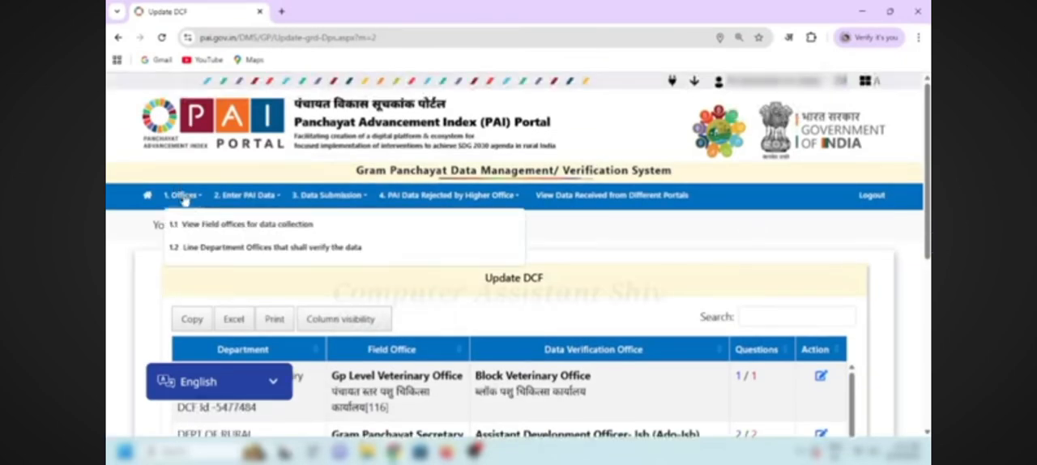
pyautogui.moveTo(239, 202)
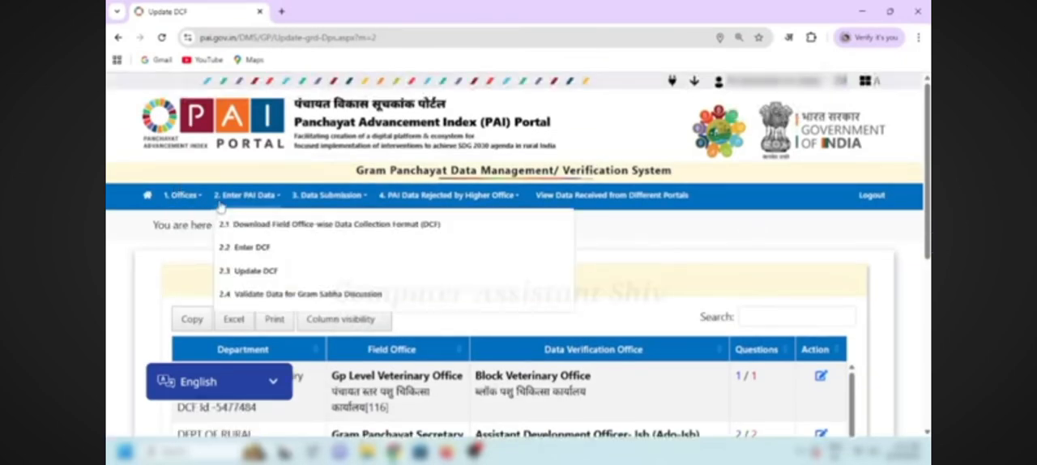
pyautogui.click(253, 274)
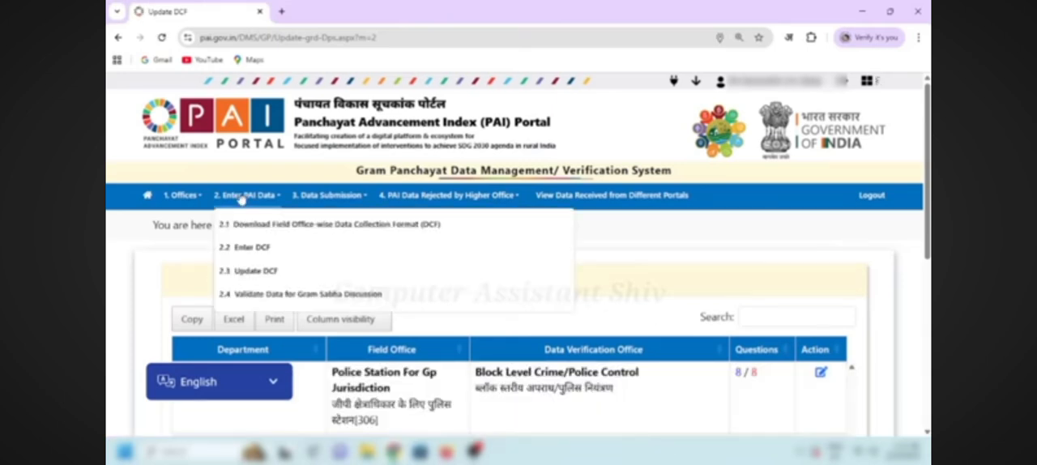
pyautogui.click(280, 298)
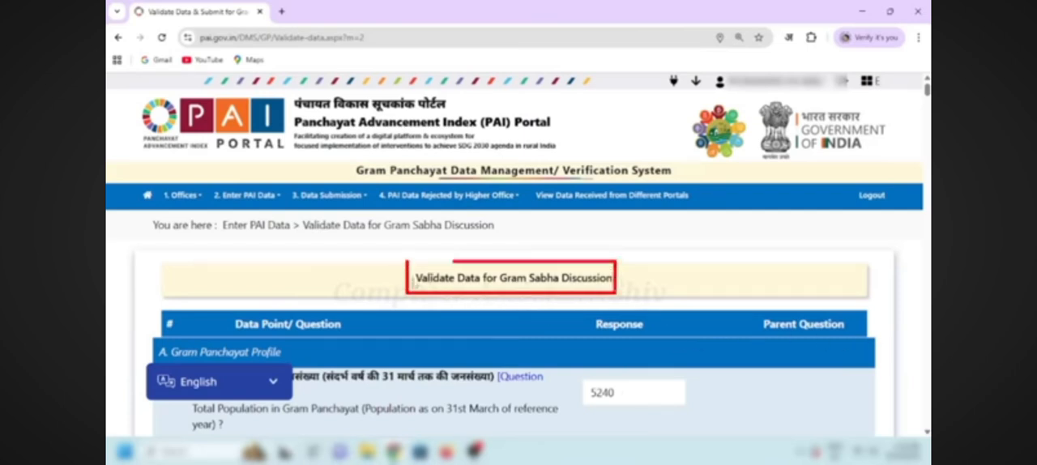
# Step: Review the responses to all data points for the Gram Sabha discussion and save them as a draft
pyautogui.moveTo(415, 281); pyautogui.dragTo(644, 287)
pyautogui.click(645, 287)
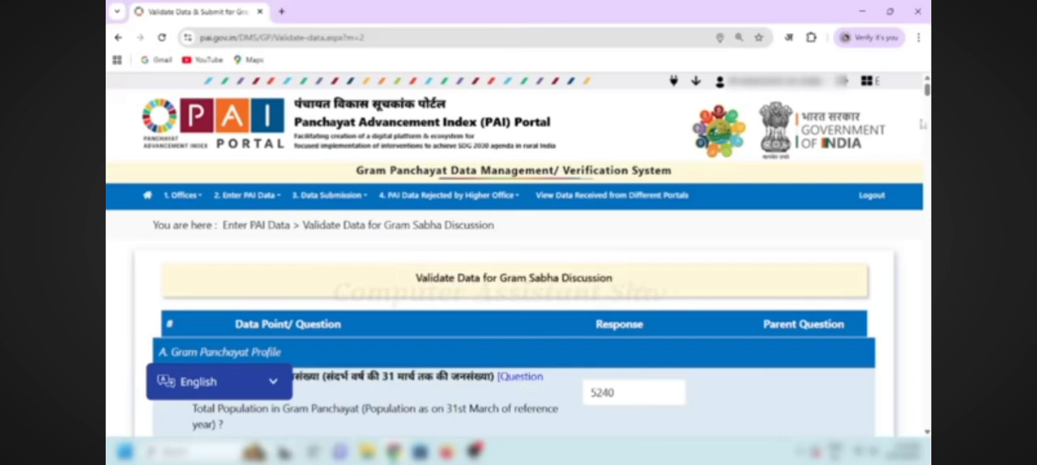
pyautogui.scroll(-3, 518, 252)
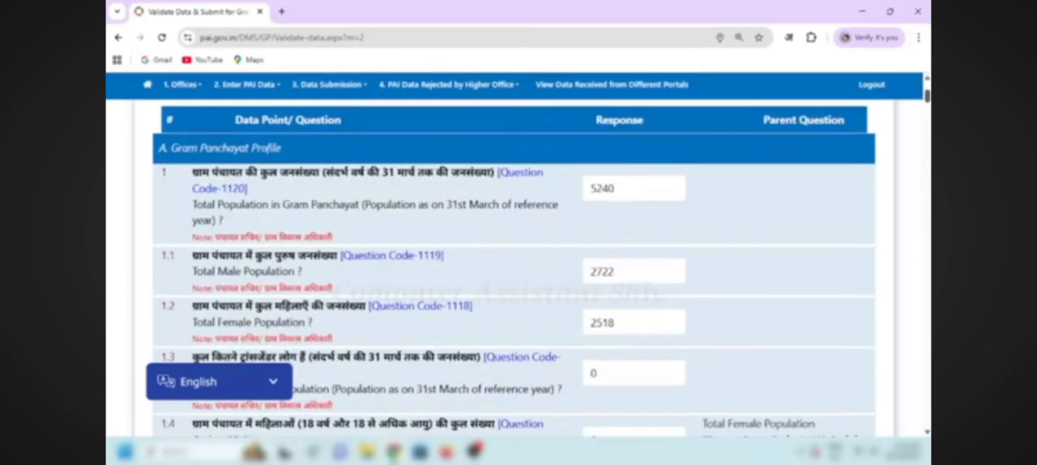
pyautogui.scroll(-15, 518, 268)
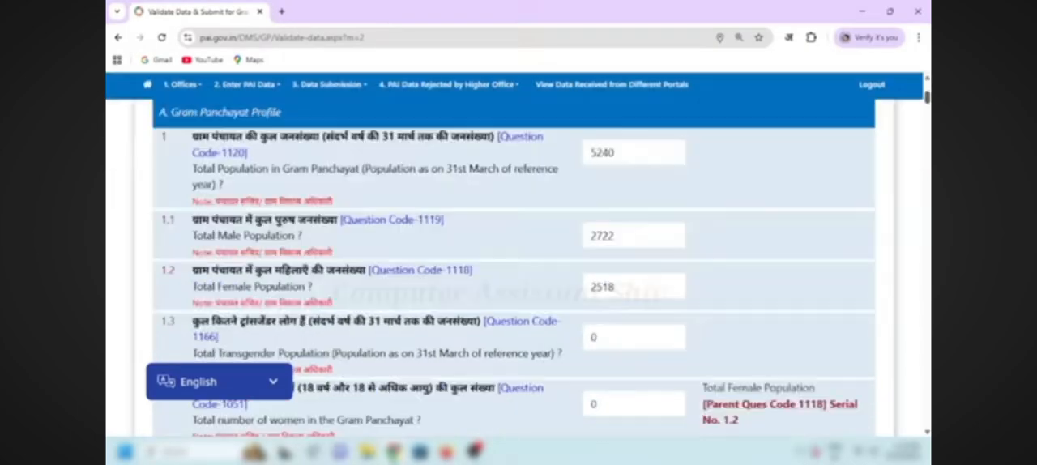
pyautogui.scroll(-20, 518, 267)
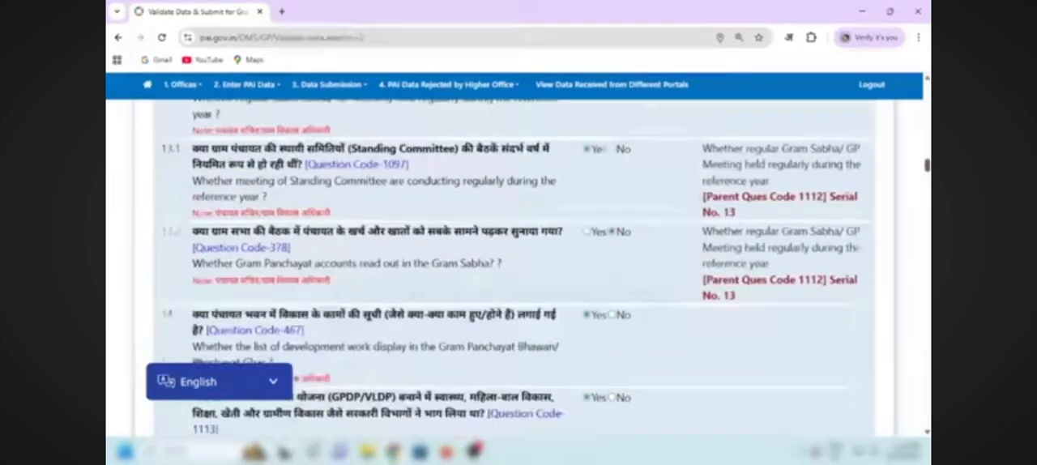
pyautogui.scroll(-20, 518, 267)
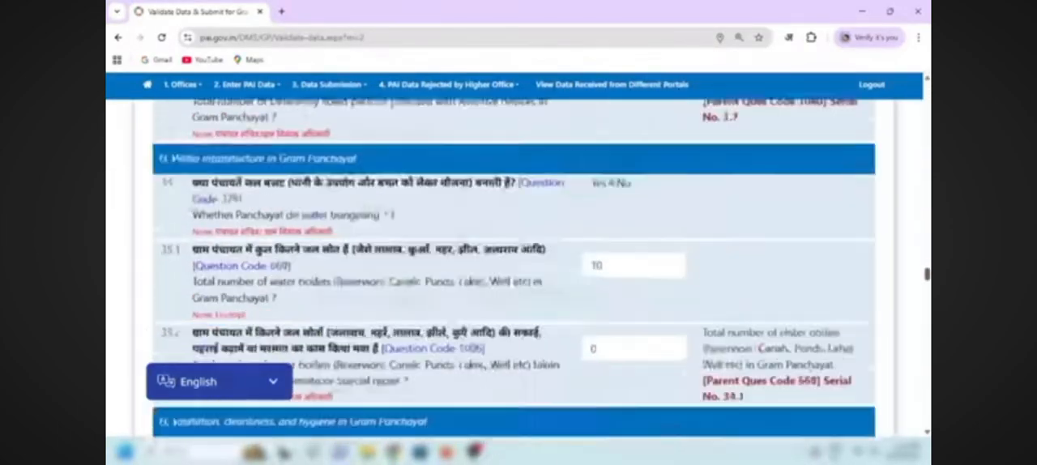
pyautogui.scroll(-12, 714, 338)
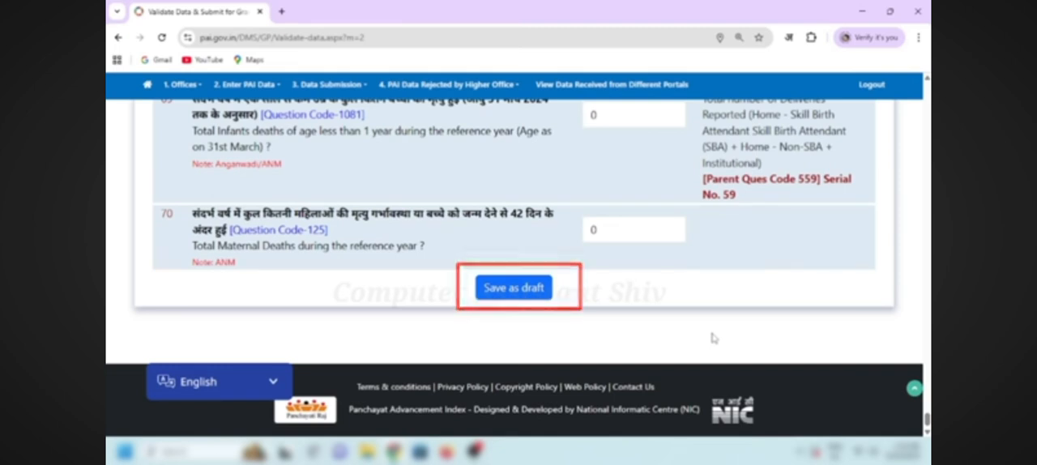
pyautogui.click(507, 288)
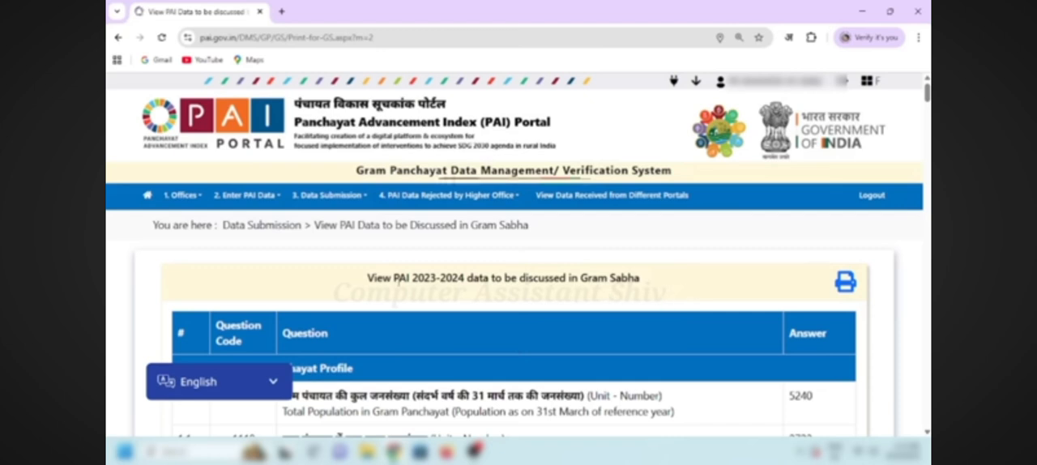
pyautogui.moveTo(367, 278); pyautogui.dragTo(649, 288)
pyautogui.click(651, 289)
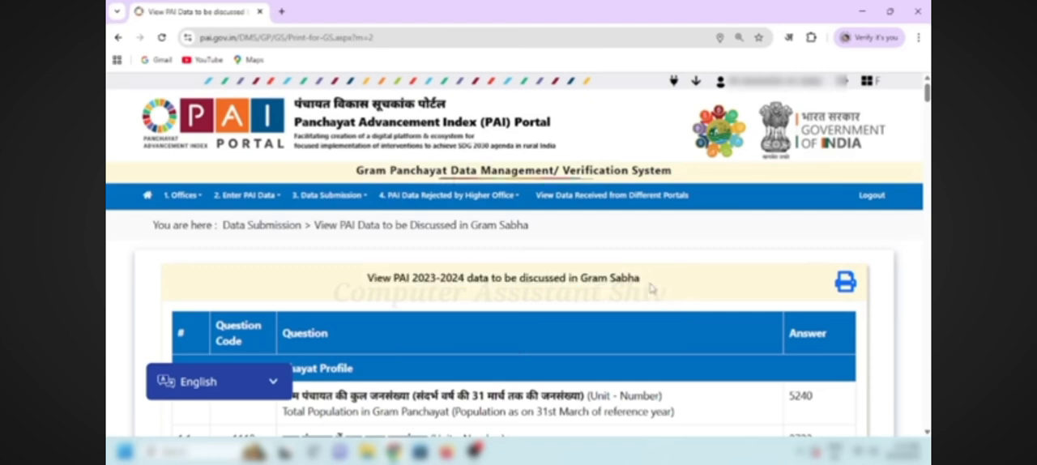